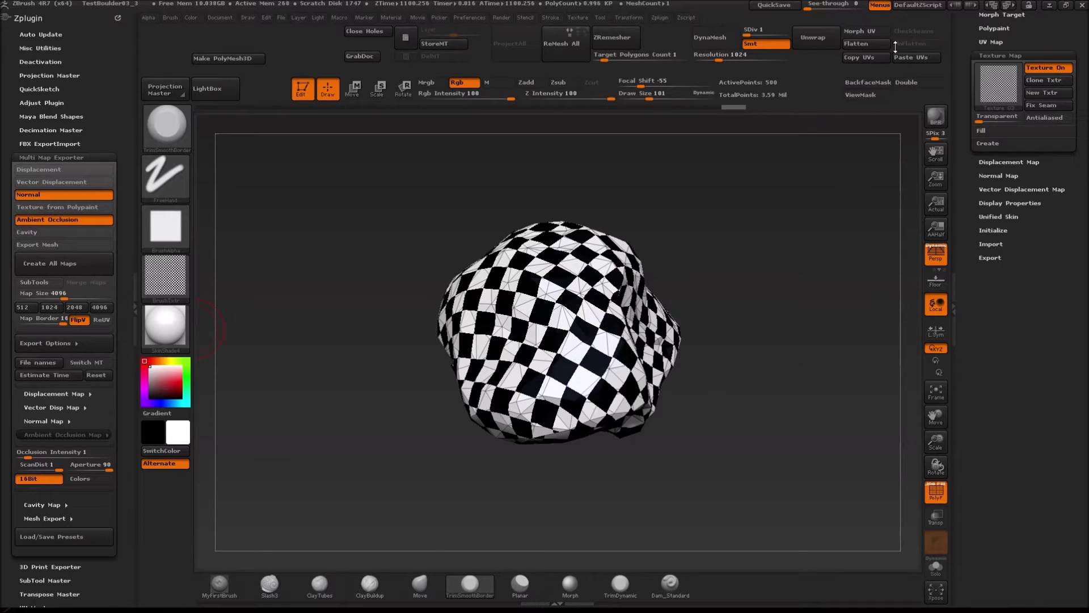
# - Raise the boulder to subdivision level 7 and export it as HiPoly.obj in the TestBoulder03 folder
pyautogui.moveTo(748, 35); pyautogui.dragTo(786, 35)
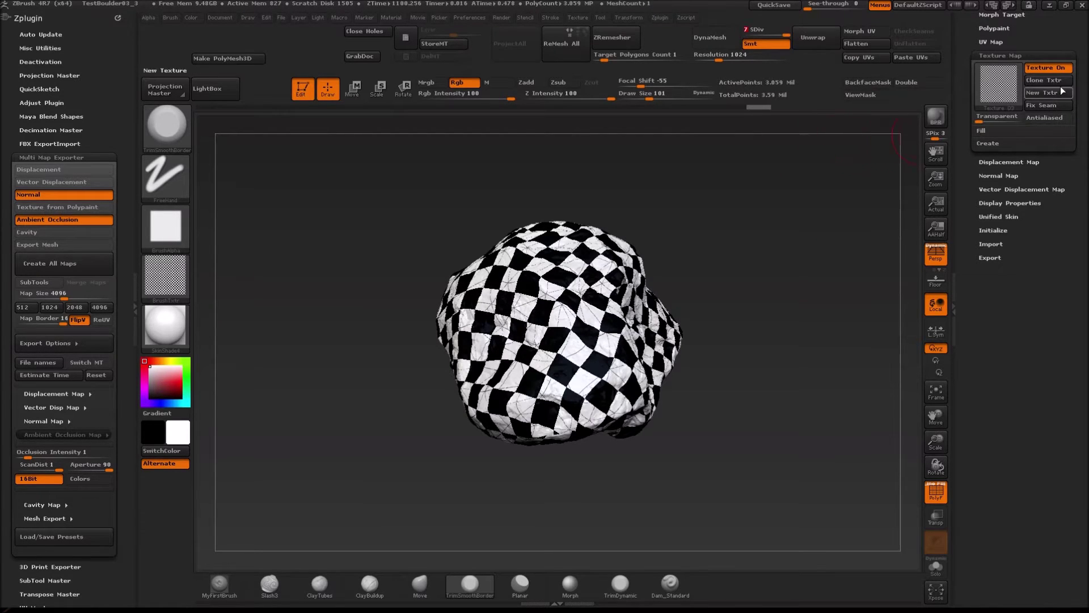
pyautogui.scroll(10, 1086, 199)
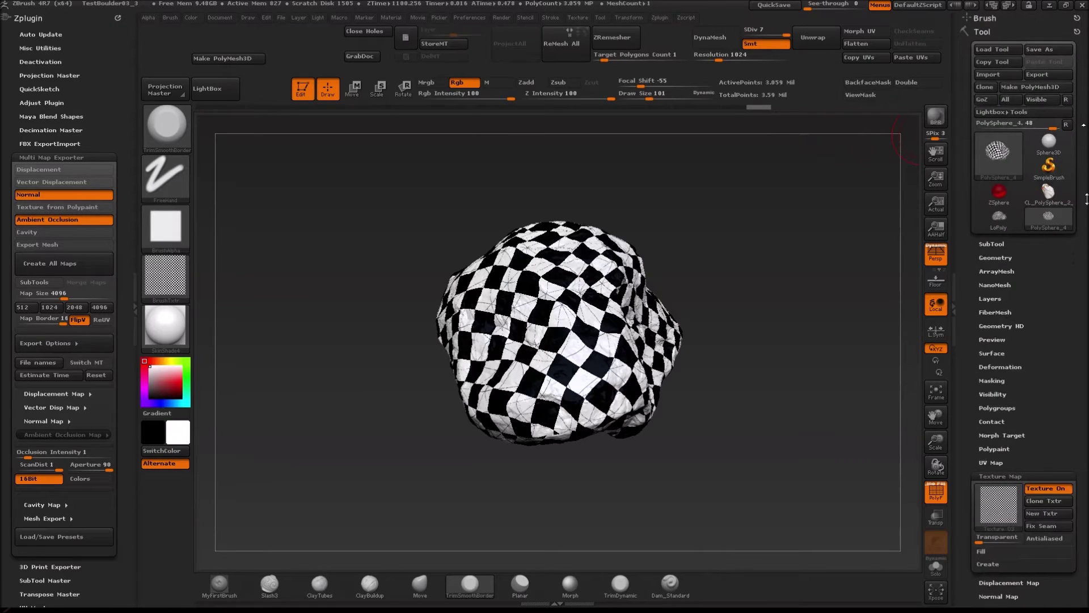
pyautogui.click(1041, 76)
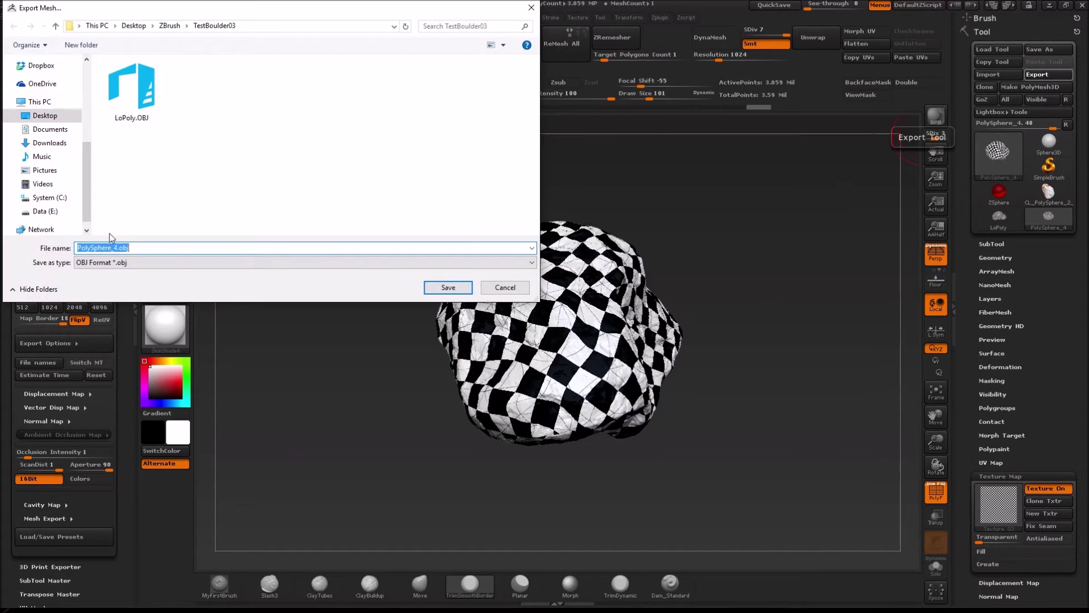
pyautogui.write('HiPoly')
pyautogui.press('Return')
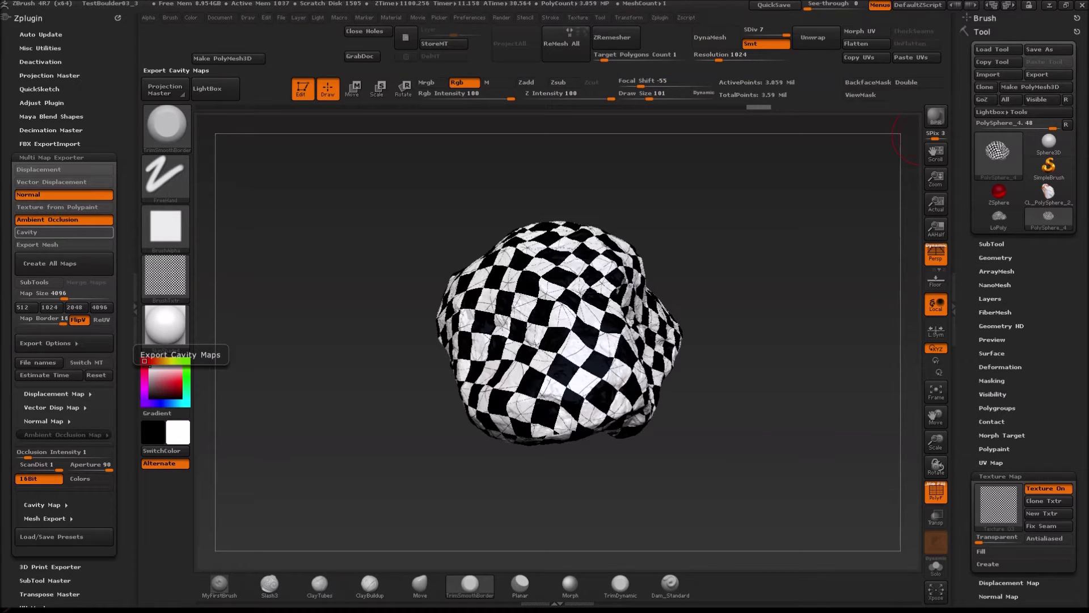
# - Switch to 3ds Max and import LoPoly.OBJ from the ZBrush\TestBoulder03 folder on the desktop with the existing import options
pyautogui.click(1048, 8)
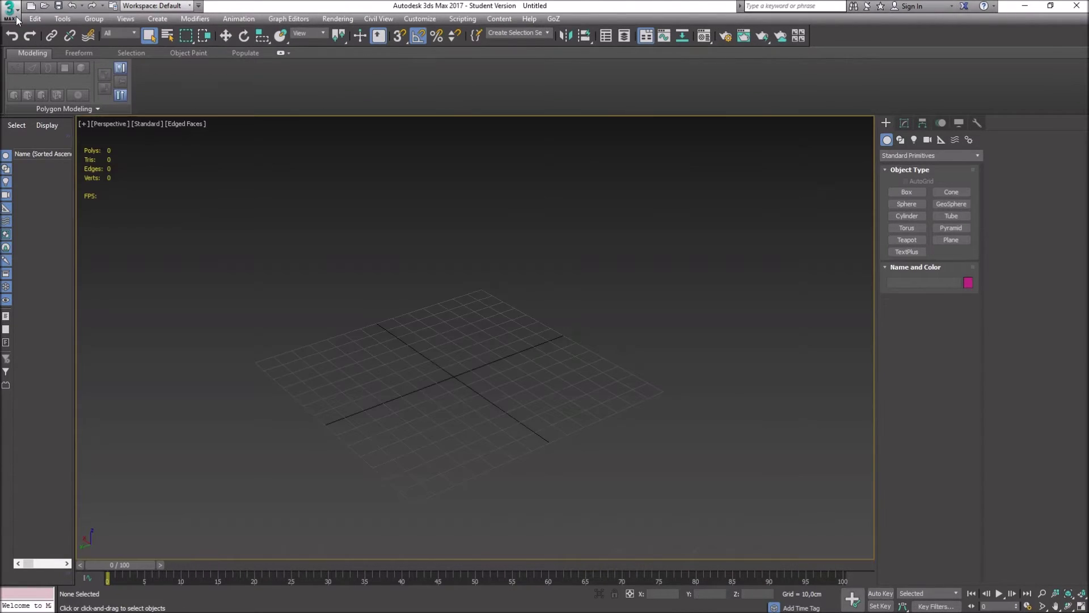
pyautogui.click(11, 17)
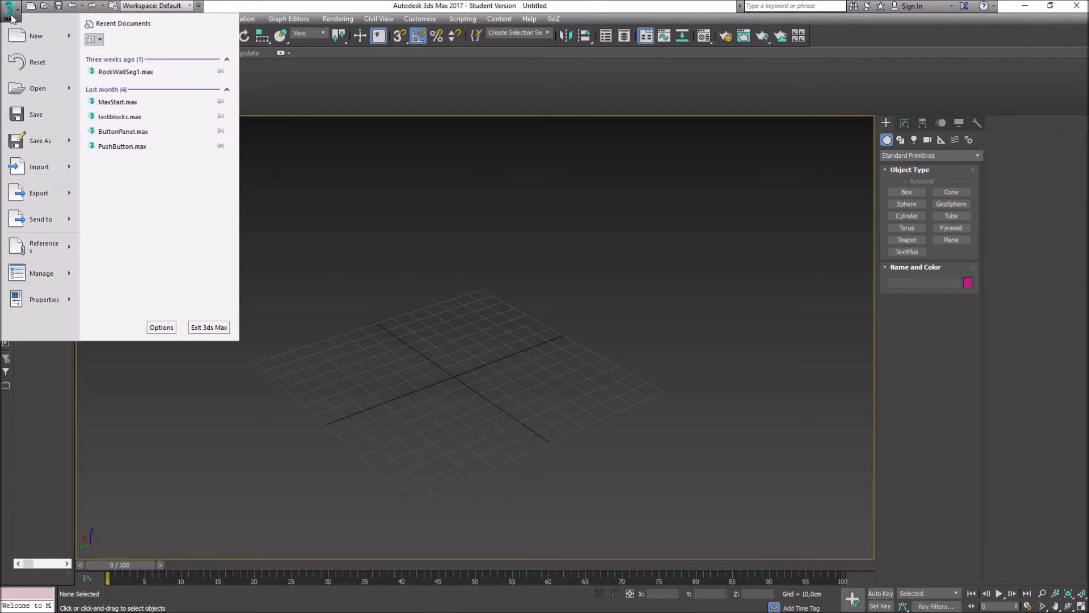
pyautogui.moveTo(39, 90)
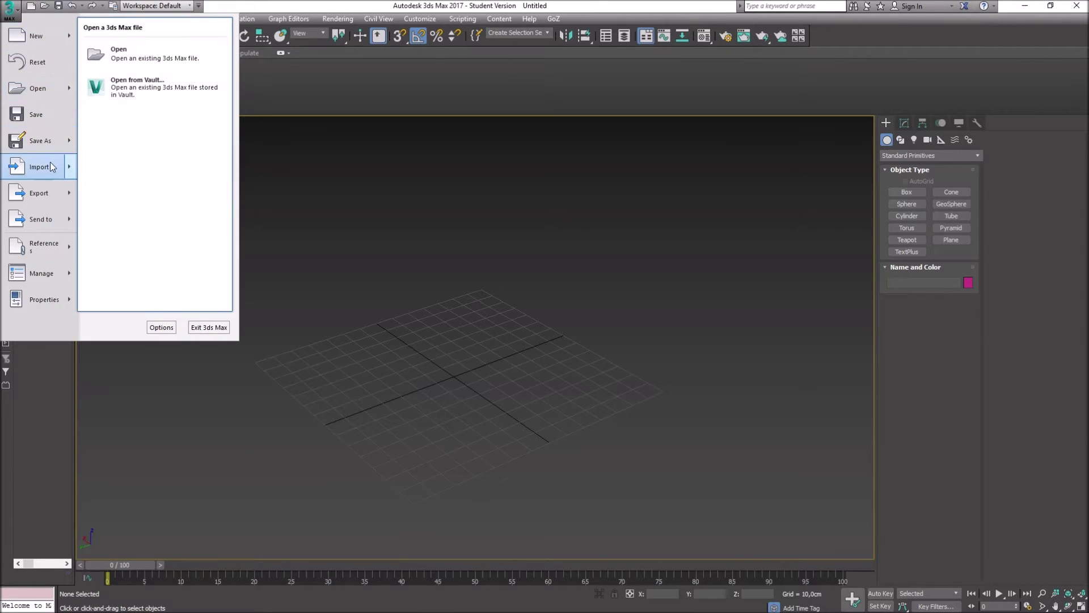
pyautogui.click(43, 167)
pyautogui.click(37, 109)
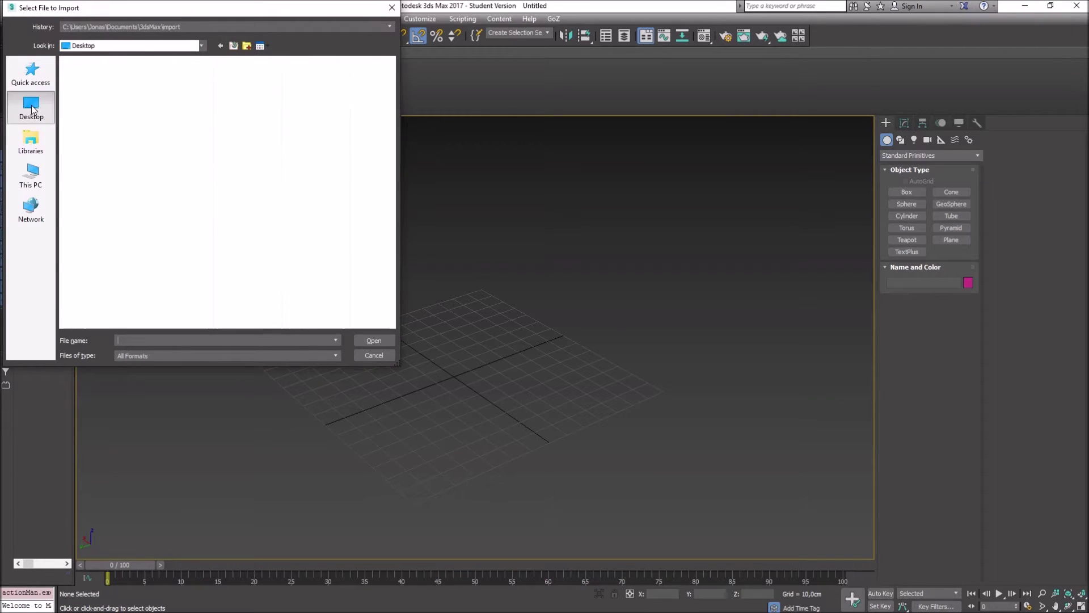
pyautogui.doubleClick(250, 223)
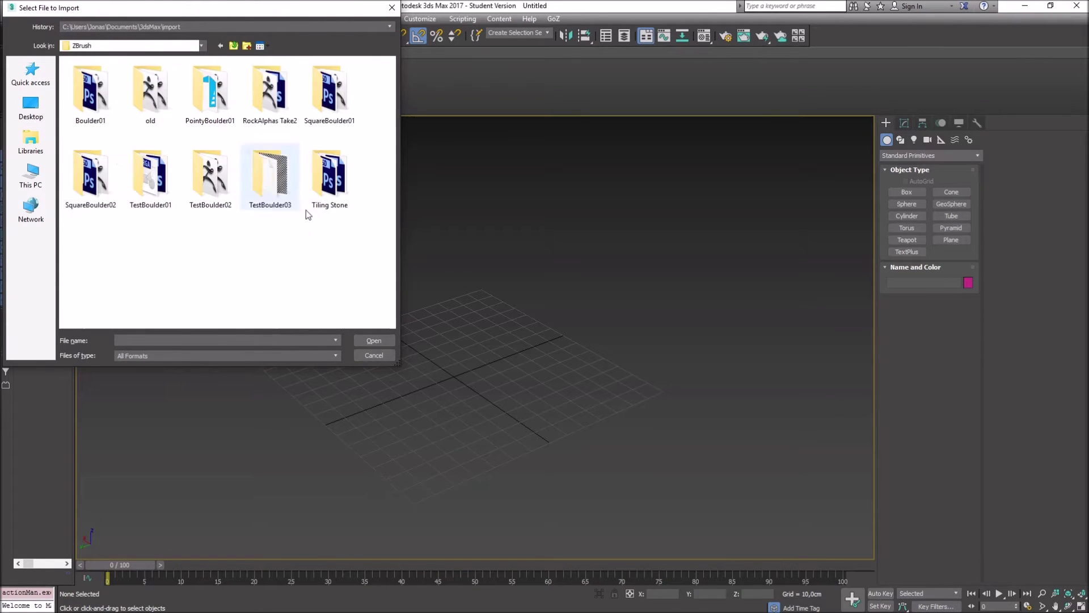
pyautogui.doubleClick(280, 179)
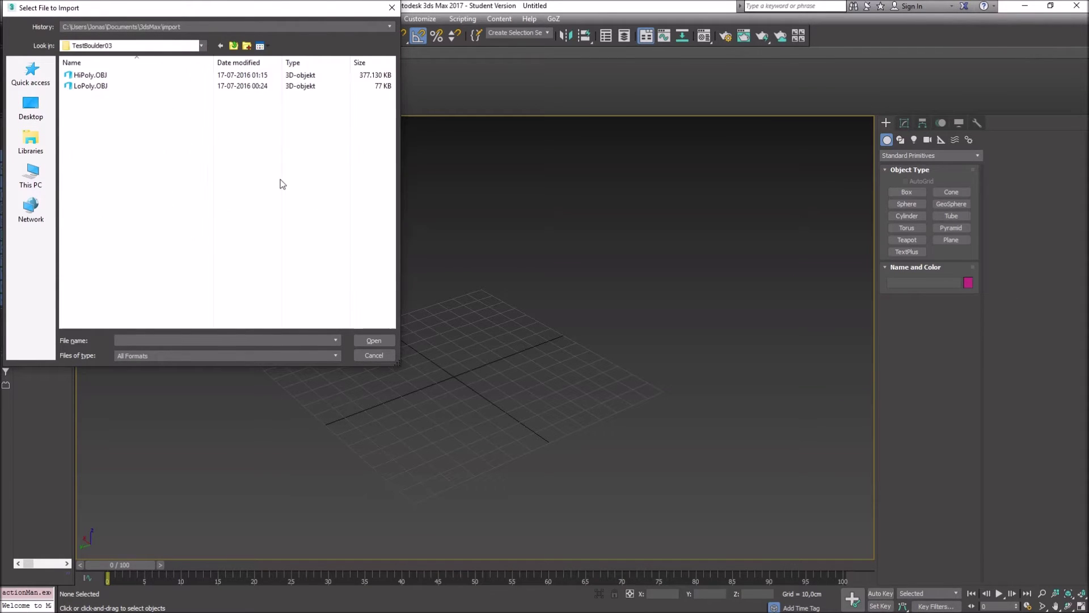
pyautogui.doubleClick(89, 86)
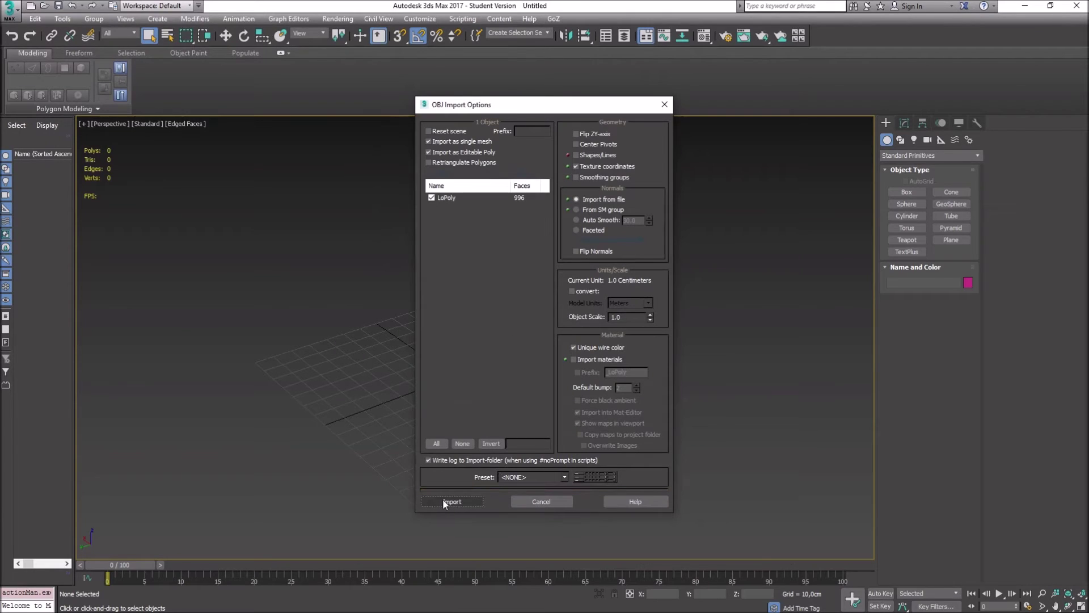
pyautogui.click(443, 500)
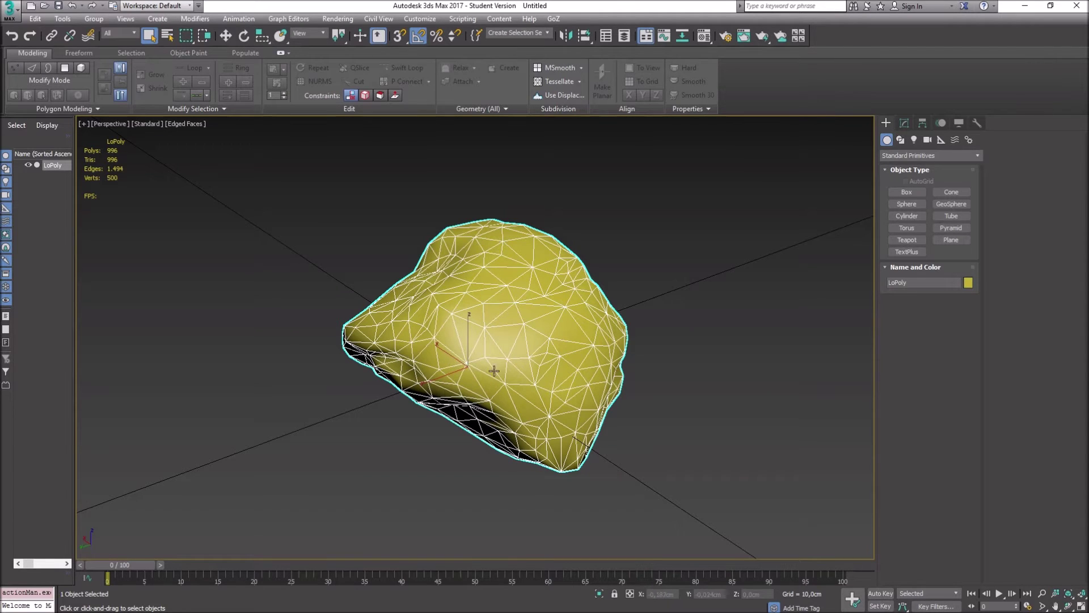
pyautogui.press('r')
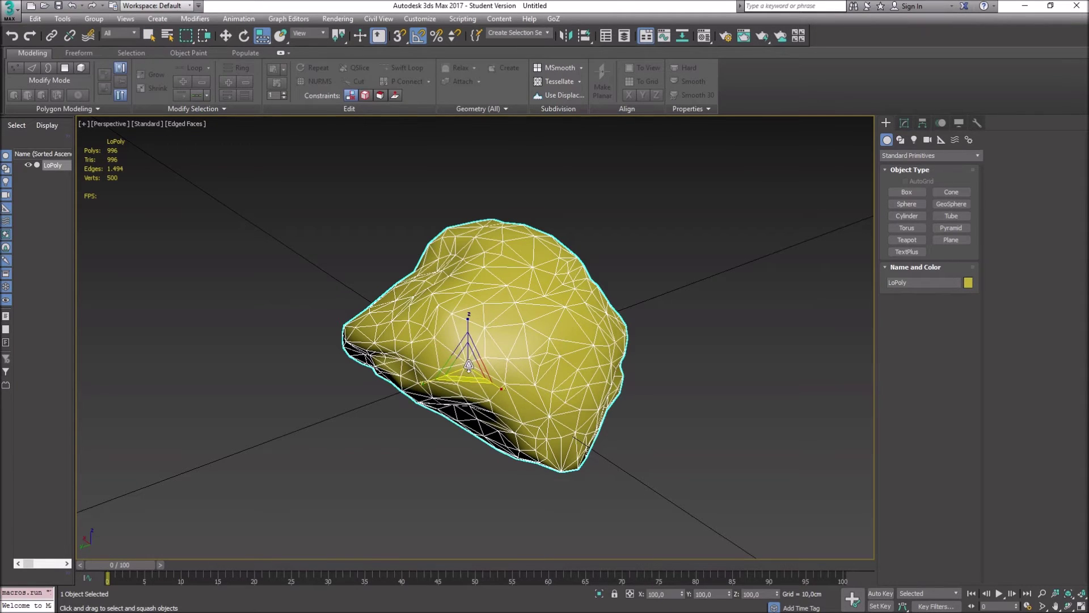
pyautogui.click(670, 594)
pyautogui.click(631, 593)
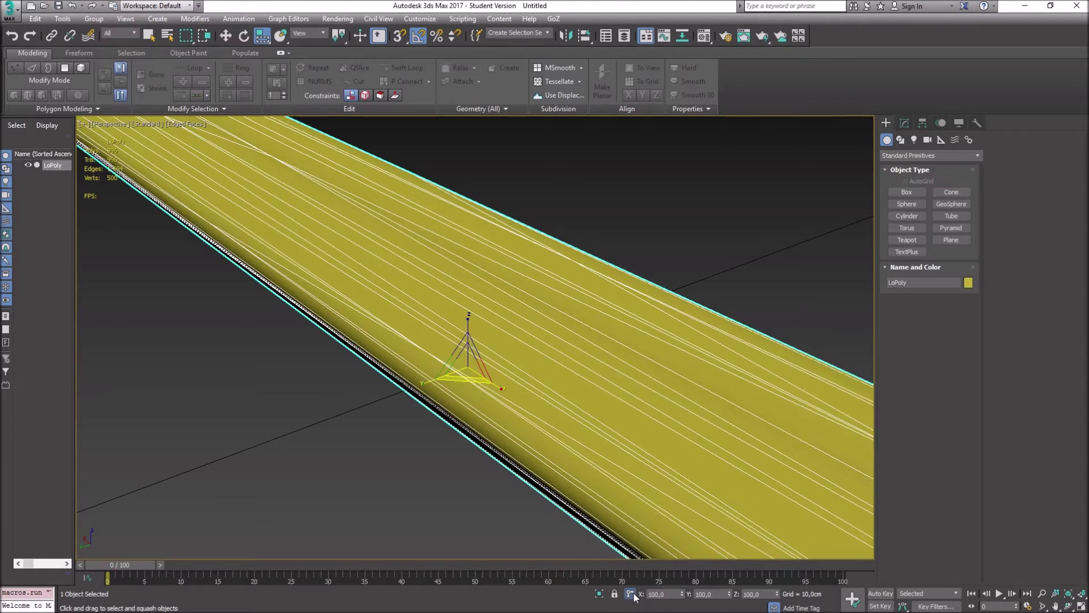
pyautogui.hotkey('ctrl', 'z')
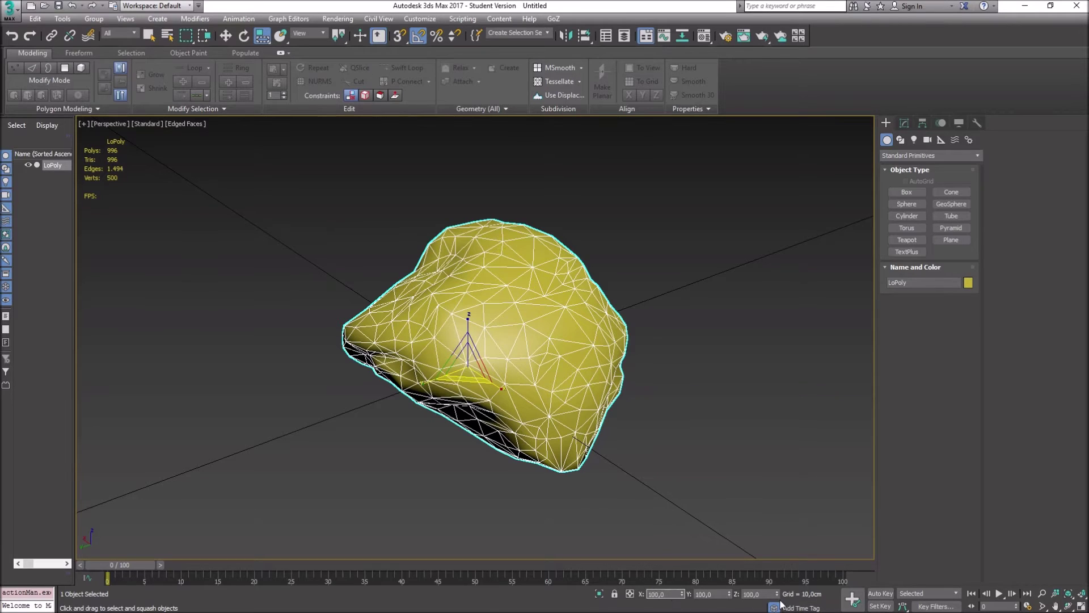
# - Scale the LoPoly boulder to 10000 percent on the X, Y and Z axes and bring the whole mesh into view
pyautogui.write('00')
pyautogui.press('Tab')
pyautogui.press('End')
pyautogui.write('00')
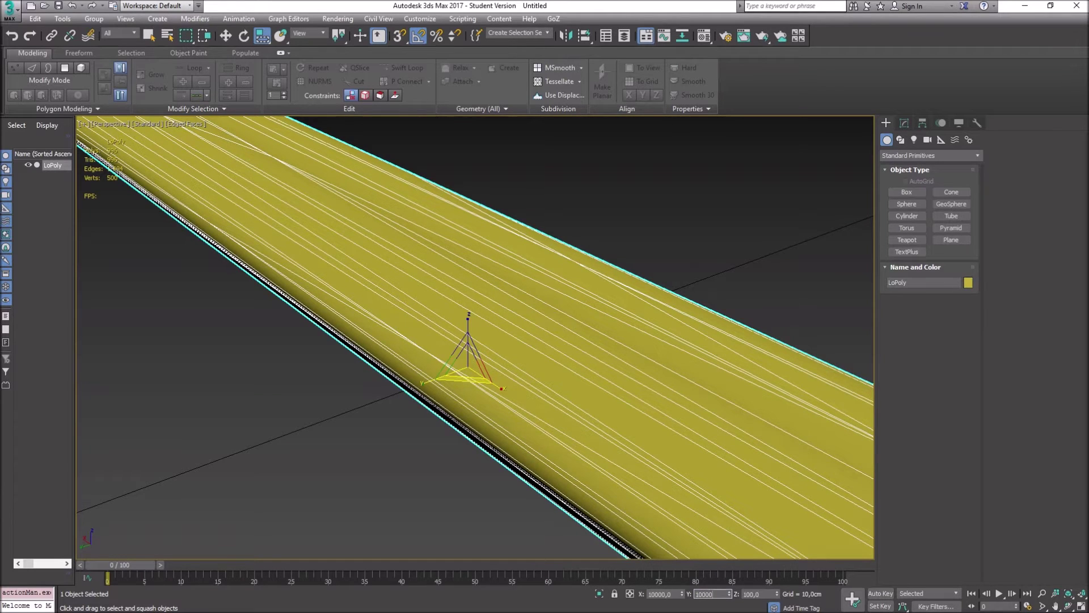
pyautogui.press('Tab')
pyautogui.write('00')
pyautogui.press('Return')
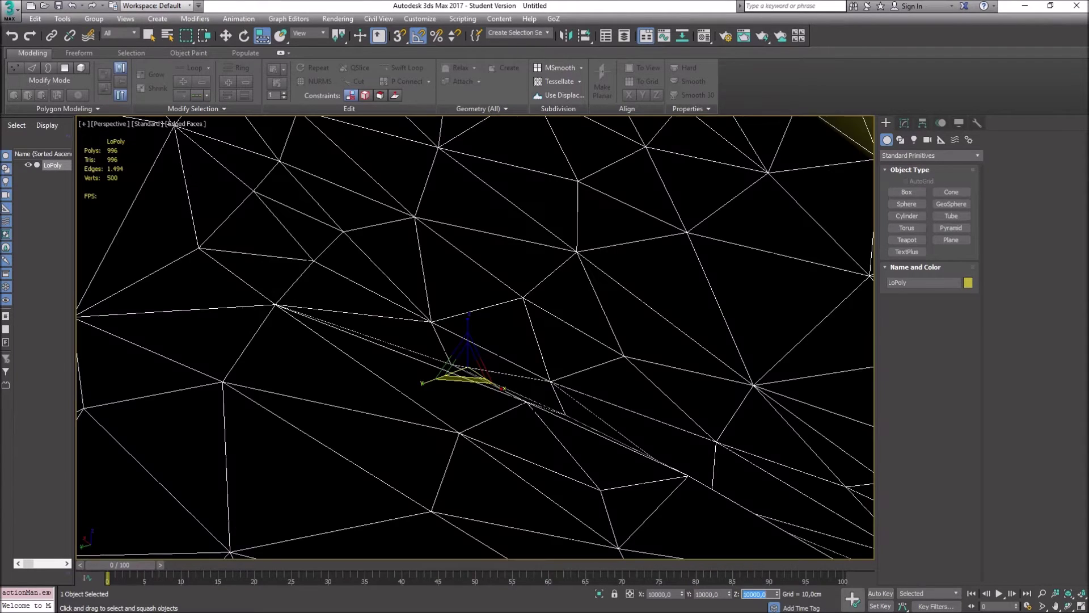
pyautogui.rightClick(545, 431)
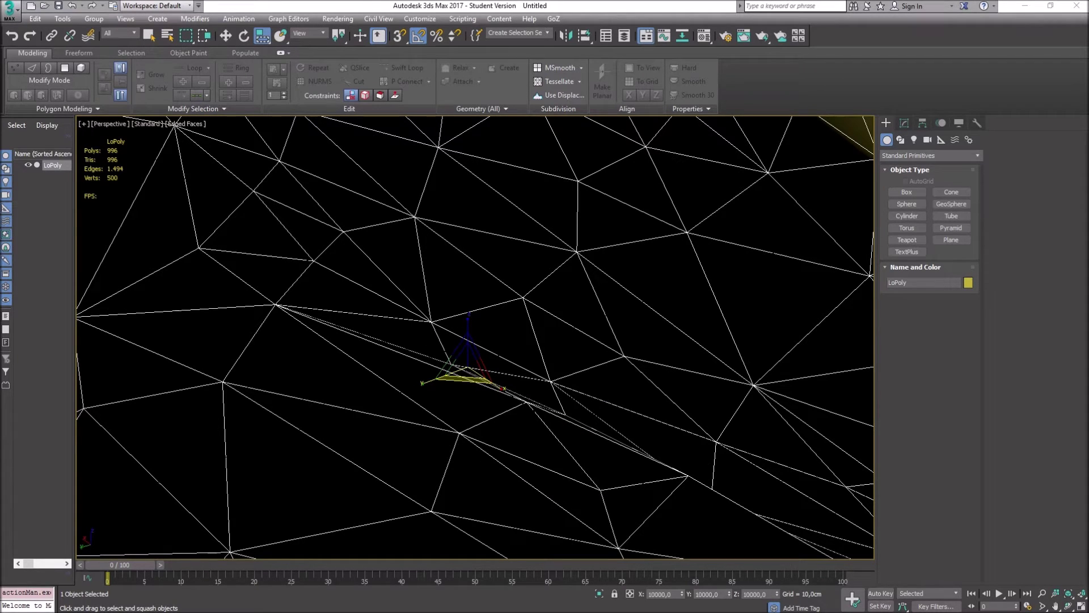
pyautogui.keyDown('alt'); pyautogui.moveTo(499, 410); pyautogui.dragTo(212, 219, button='middle'); pyautogui.keyUp('alt')
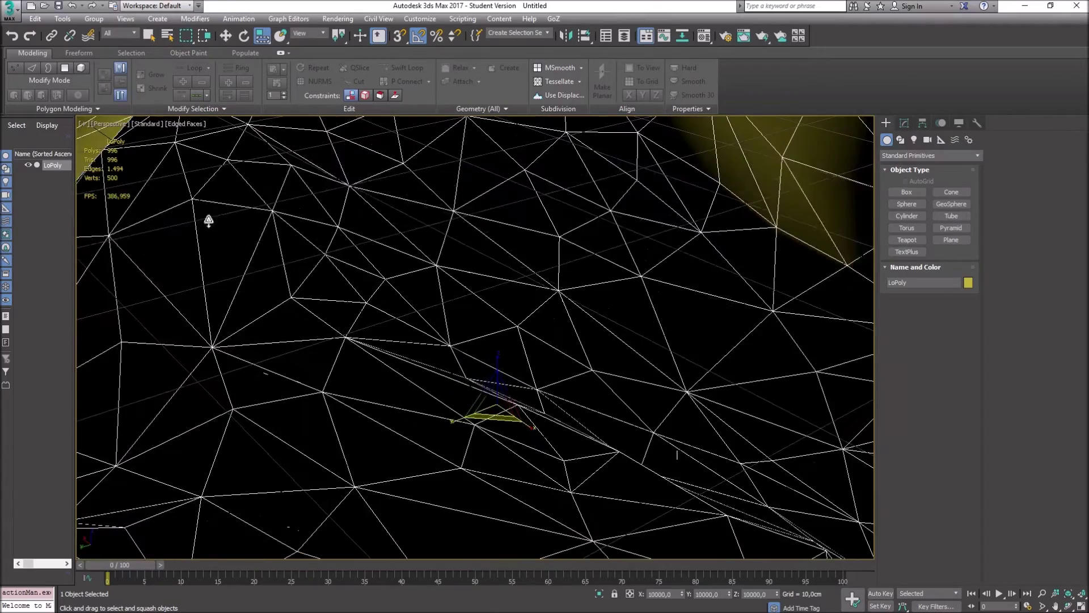
pyautogui.scroll(5, 407, 306)
pyautogui.scroll(-10, 407, 278)
pyautogui.scroll(2, 407, 278)
pyautogui.scroll(-2, 408, 278)
pyautogui.moveTo(407, 278)
pyautogui.keyDown('alt'); pyautogui.mouseDown(button='middle')
pyautogui.moveTo(389, 309)
pyautogui.moveTo(311, 284)
pyautogui.moveTo(289, 244)
pyautogui.moveTo(348, 280)
pyautogui.moveTo(163, 258)
pyautogui.moveTo(230, 244)
pyautogui.moveTo(304, 299)
pyautogui.moveTo(372, 296)
pyautogui.mouseUp(button='middle'); pyautogui.keyUp('alt')
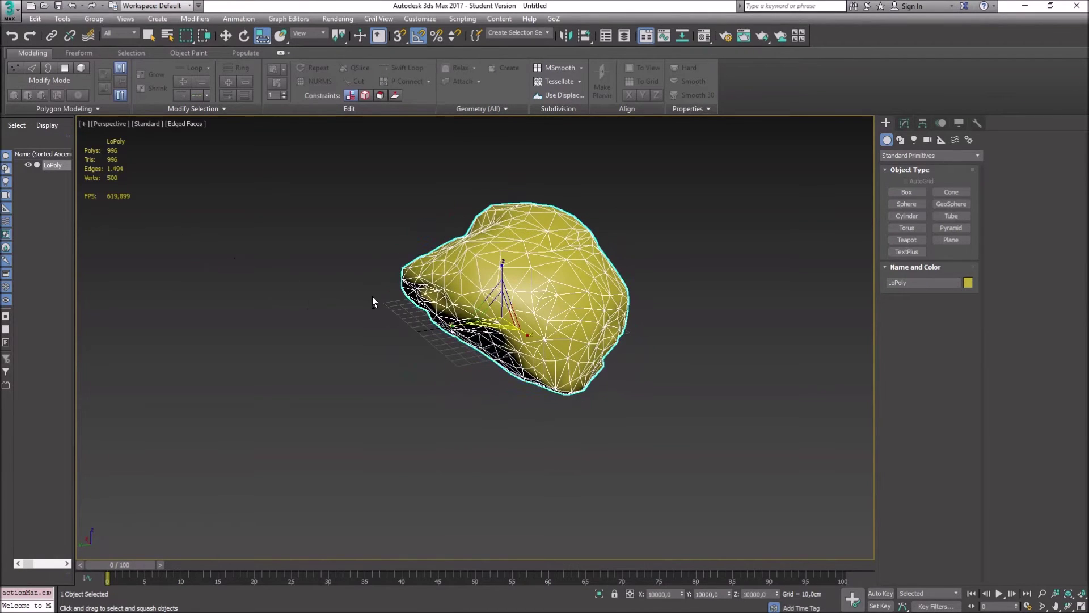
# - Draw a reference box about 15 × 26 × 149 cm beside the boulder and increase its height by 52 cm
pyautogui.click(904, 123)
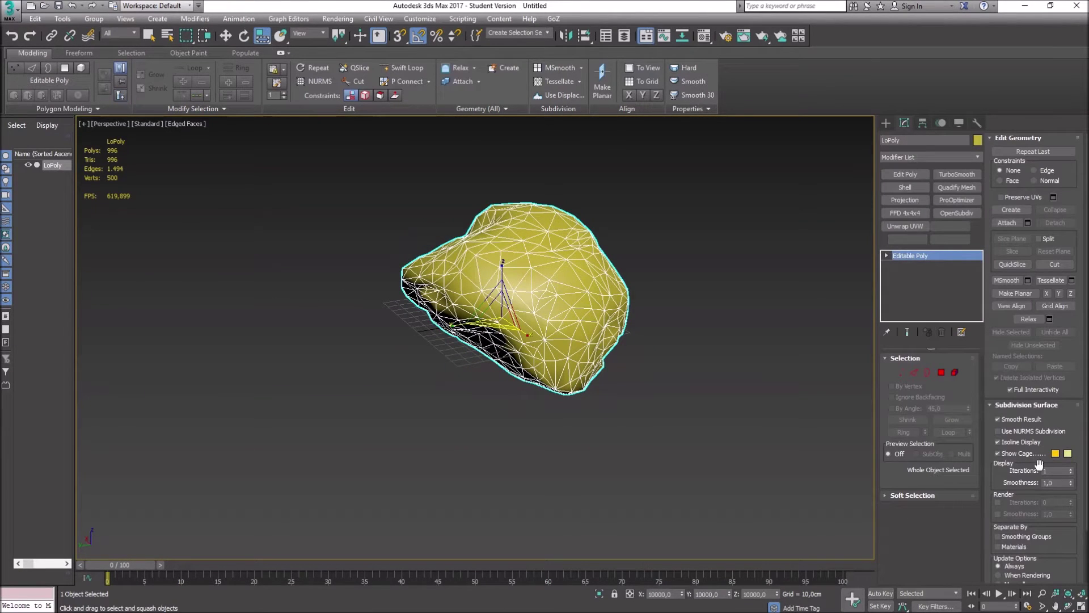
pyautogui.click(893, 123)
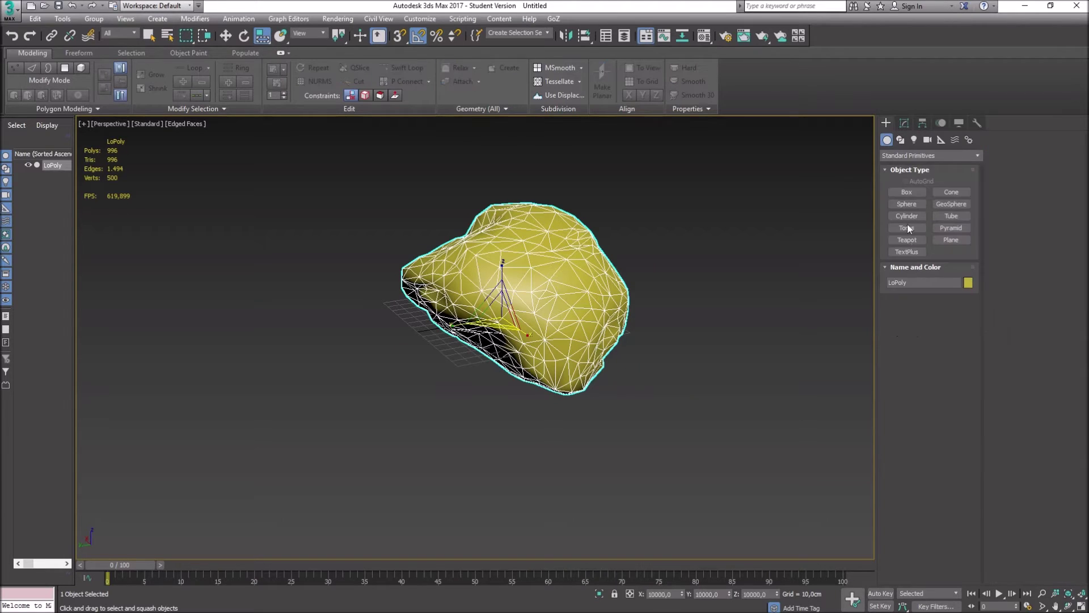
pyautogui.click(906, 193)
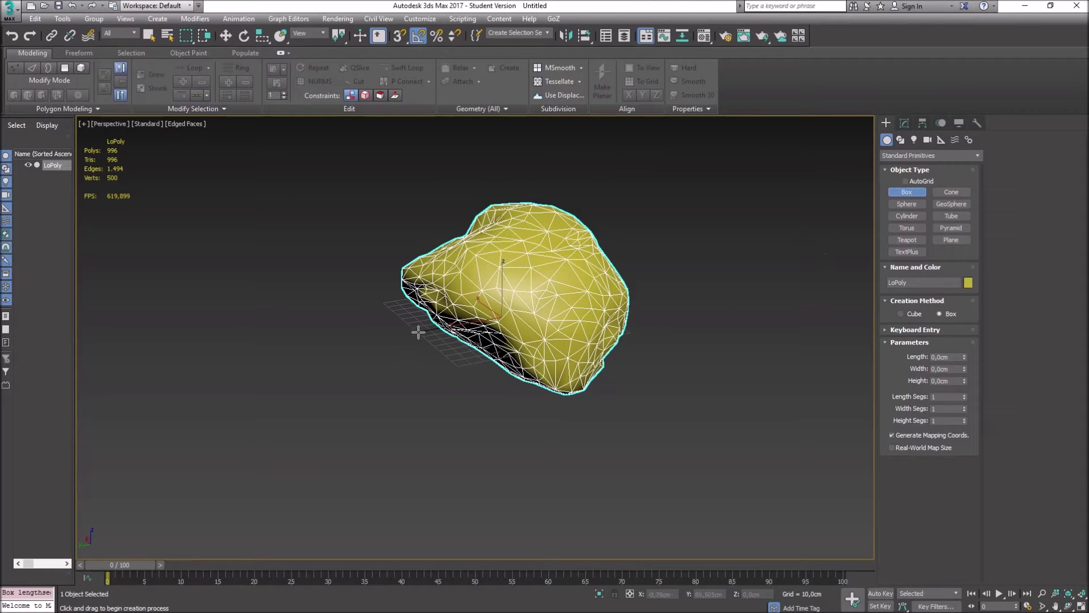
pyautogui.moveTo(418, 331); pyautogui.dragTo(451, 343)
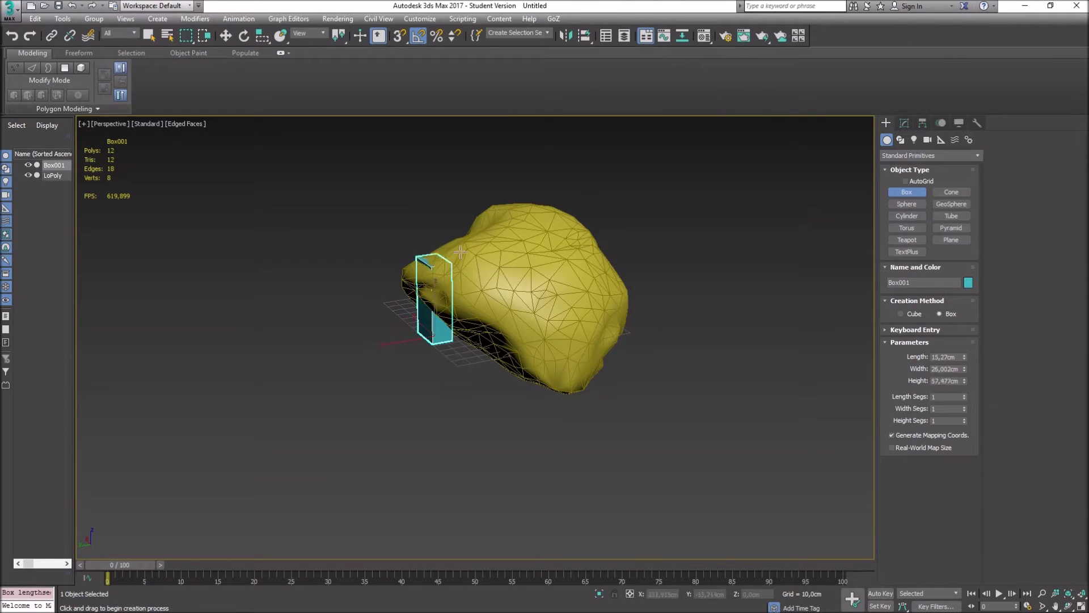
pyautogui.click(470, 138)
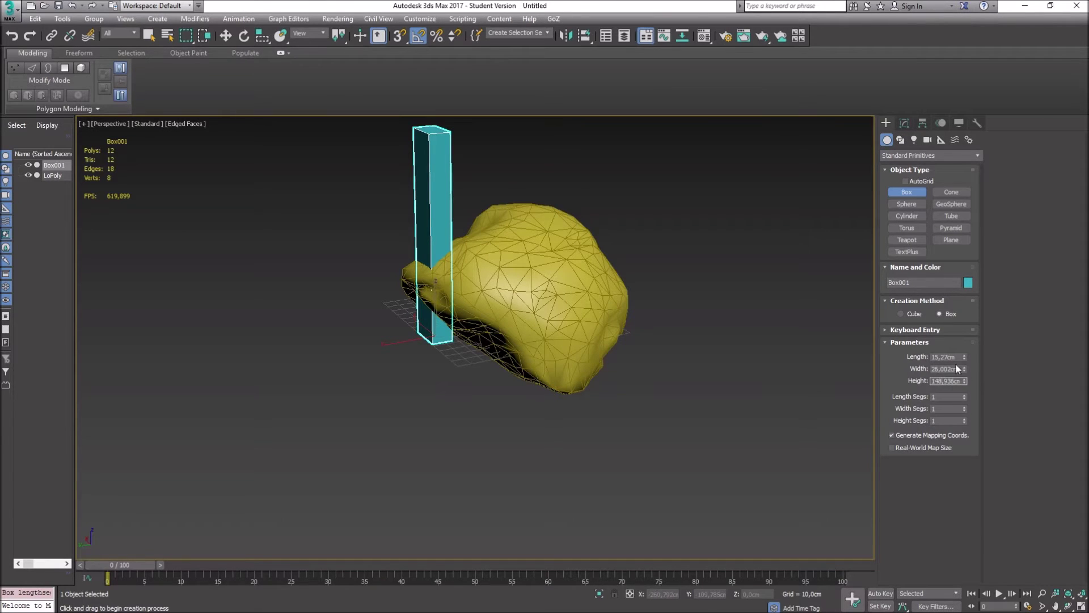
pyautogui.write('r52')
pyautogui.press('Return')
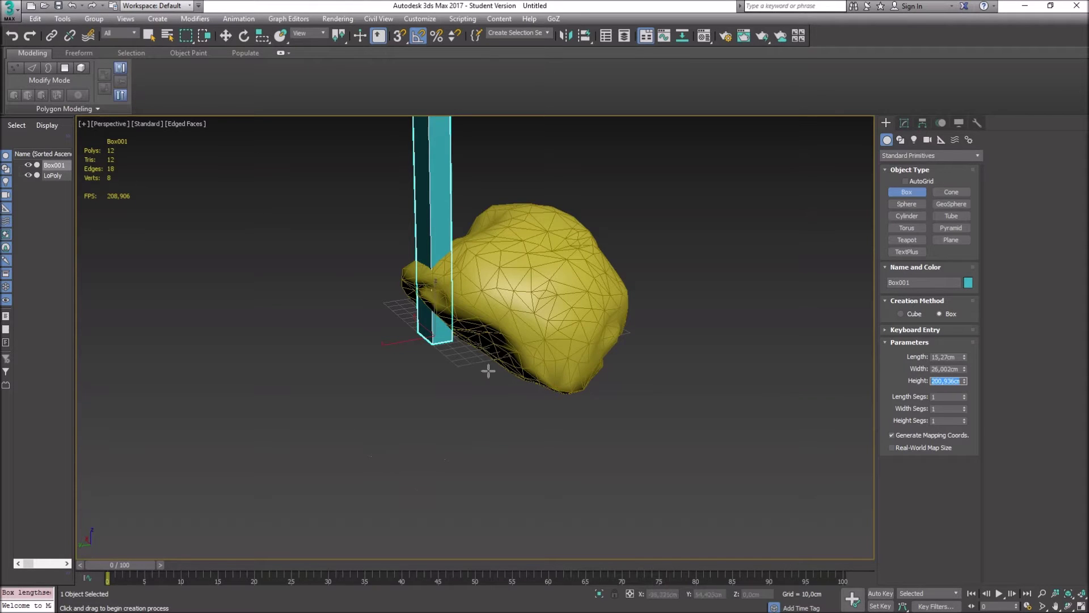
# - Compare the boulder's size with the reference box from several angles and delete the box
pyautogui.scroll(-3, 489, 369)
pyautogui.keyDown('alt'); pyautogui.moveTo(395, 307); pyautogui.dragTo(346, 340, button='middle'); pyautogui.keyUp('alt')
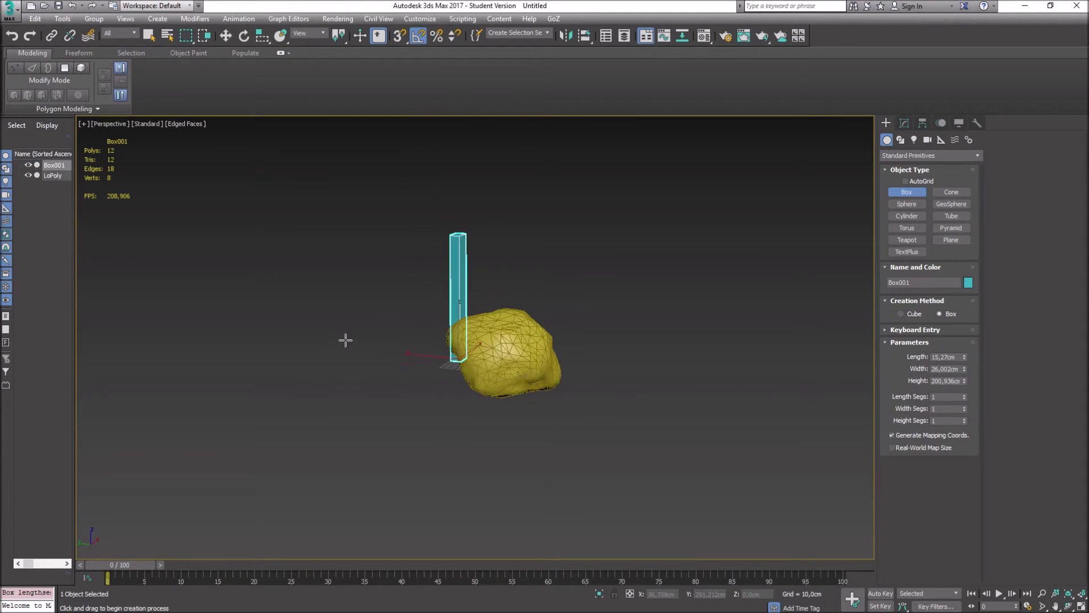
pyautogui.keyDown('alt'); pyautogui.moveTo(547, 402); pyautogui.dragTo(440, 236, button='middle'); pyautogui.keyUp('alt')
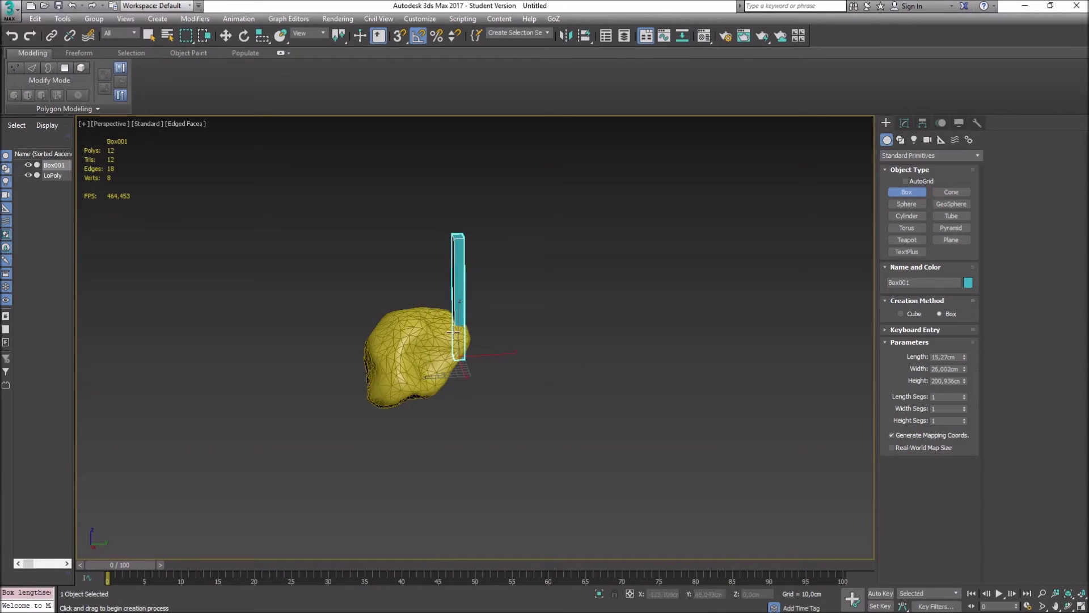
pyautogui.moveTo(487, 377)
pyautogui.keyDown('alt'); pyautogui.mouseDown(button='middle')
pyautogui.moveTo(493, 329)
pyautogui.moveTo(480, 362)
pyautogui.mouseUp(button='middle'); pyautogui.keyUp('alt')
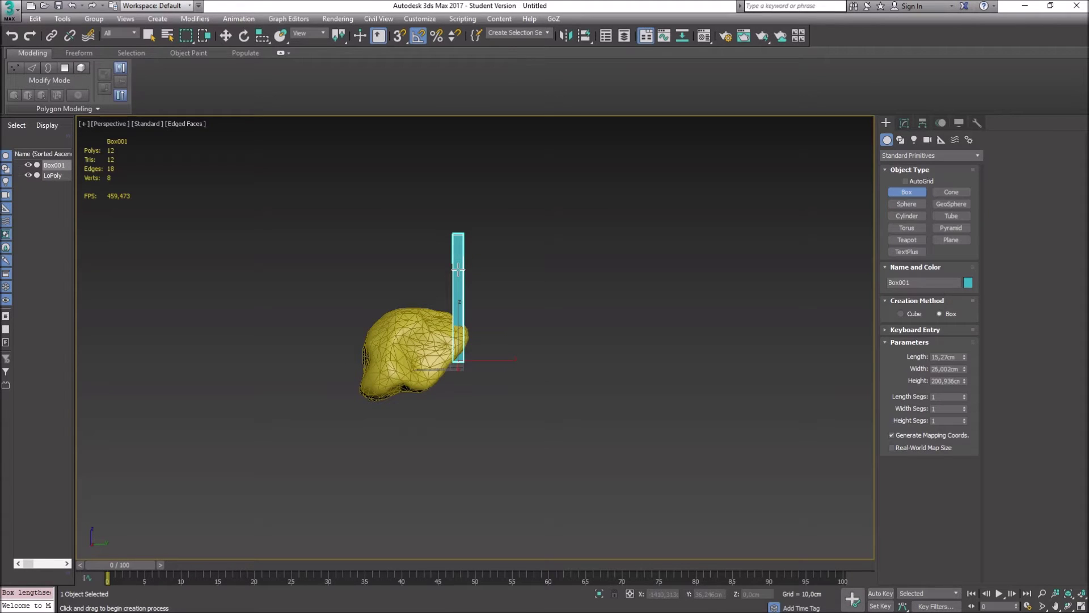
pyautogui.click(462, 277)
pyautogui.press('Delete')
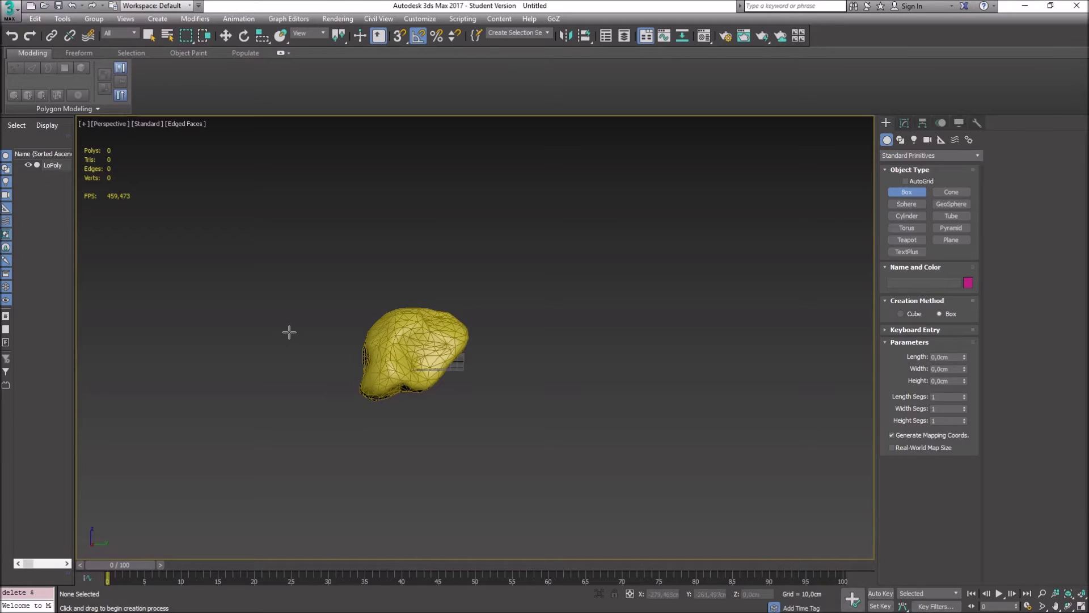
# - Start exporting the scene and browse to the ZBrush\TestBoulder03 folder on the desktop
pyautogui.keyDown('alt'); pyautogui.moveTo(216, 348); pyautogui.dragTo(307, 308, button='middle'); pyautogui.keyUp('alt')
pyautogui.click(9, 10)
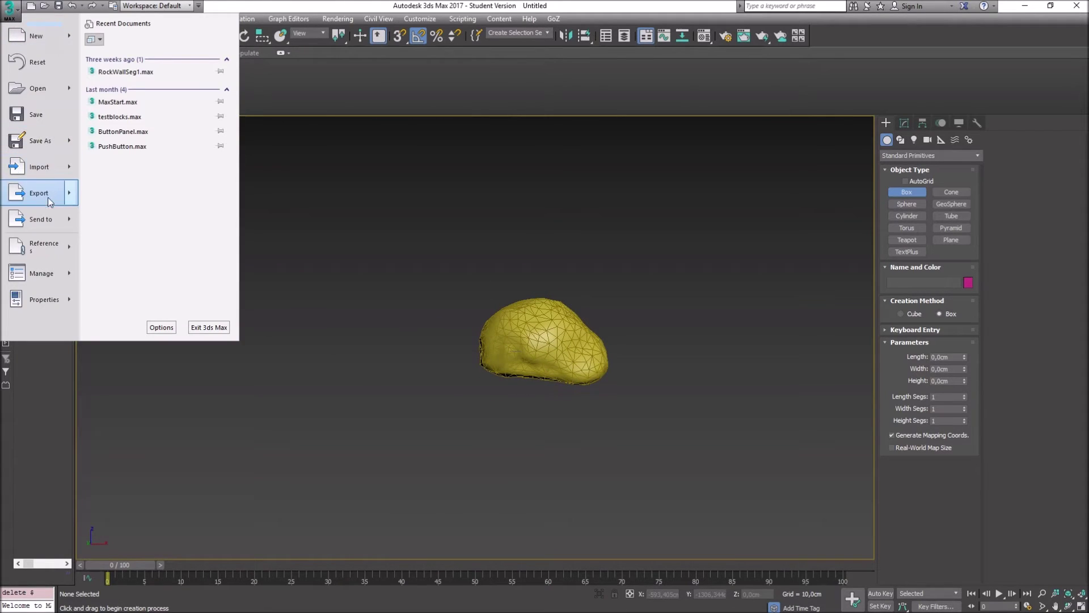
pyautogui.moveTo(71, 195)
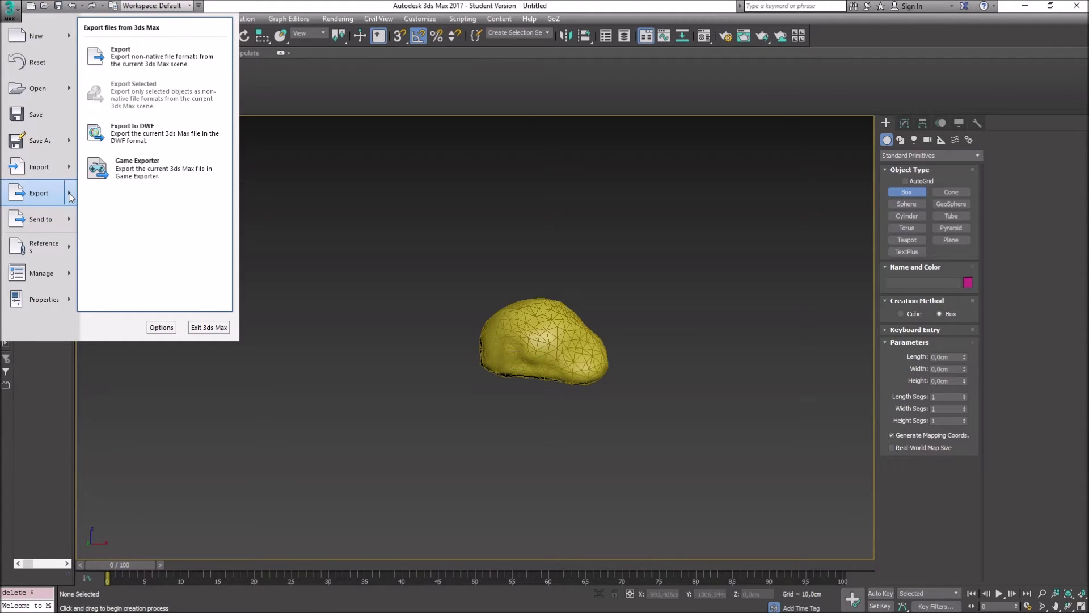
pyautogui.click(121, 53)
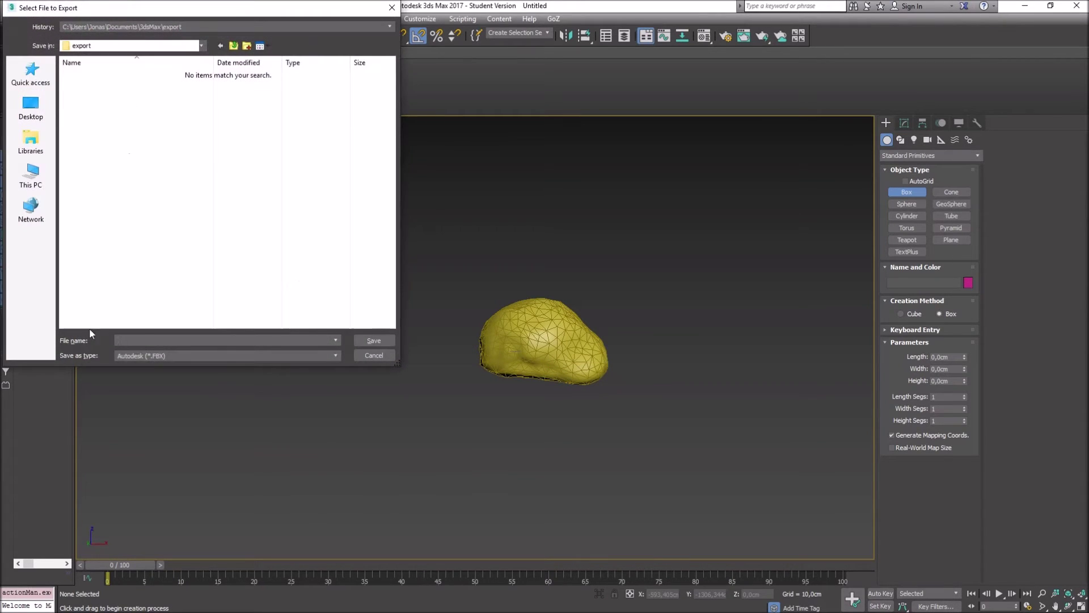
pyautogui.click(30, 108)
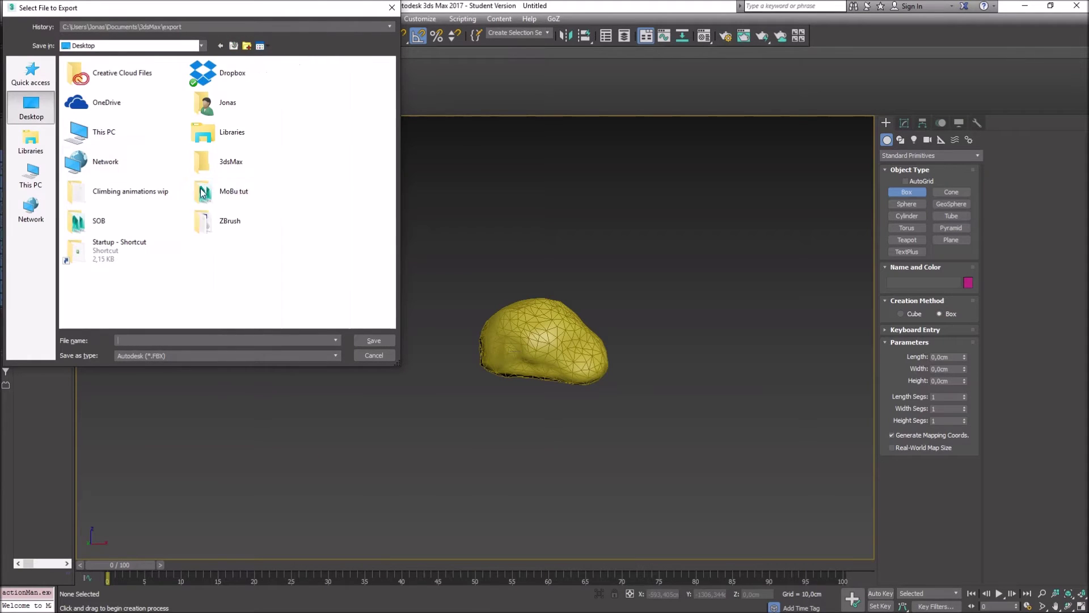
pyautogui.doubleClick(221, 219)
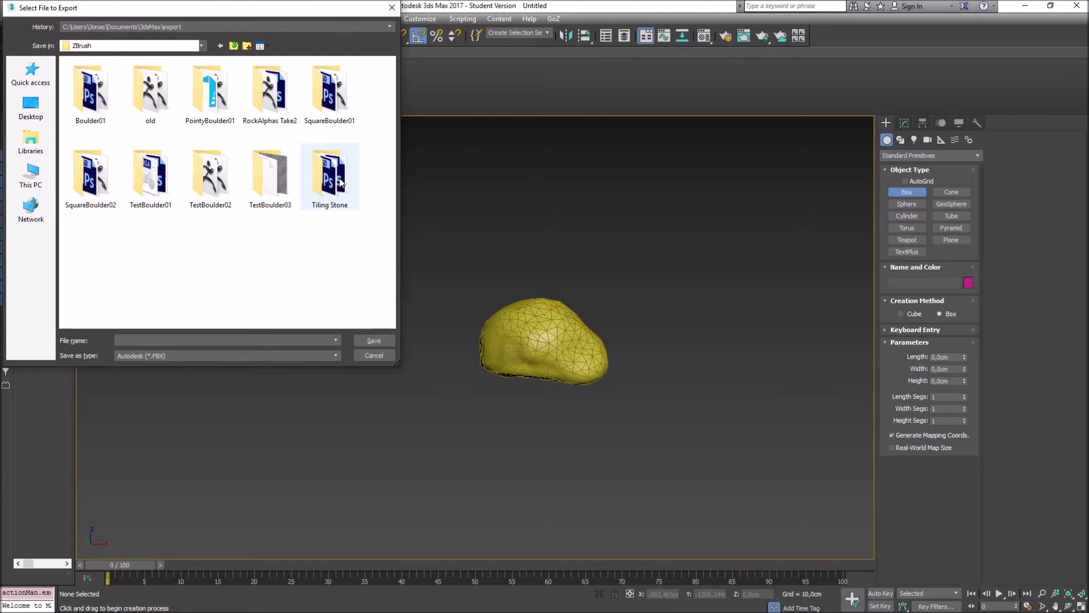
pyautogui.doubleClick(260, 179)
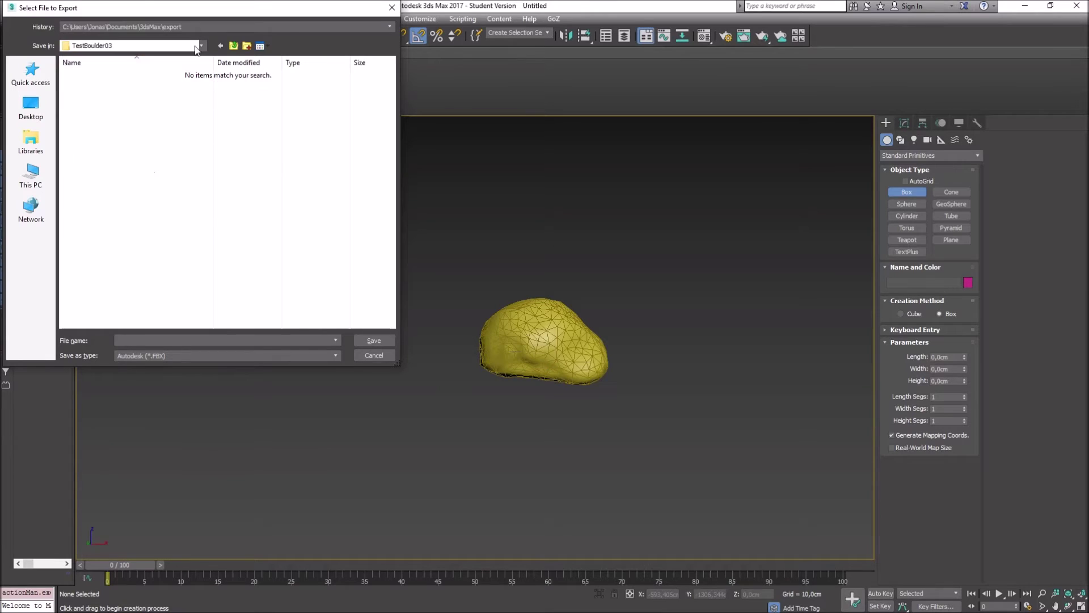
pyautogui.click(234, 46)
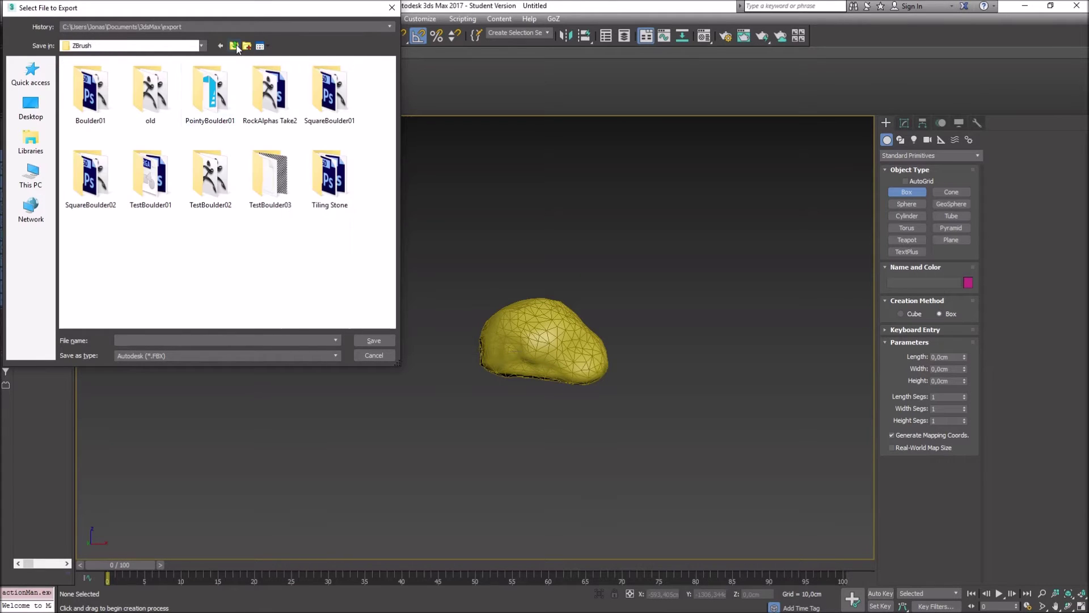
pyautogui.doubleClick(267, 175)
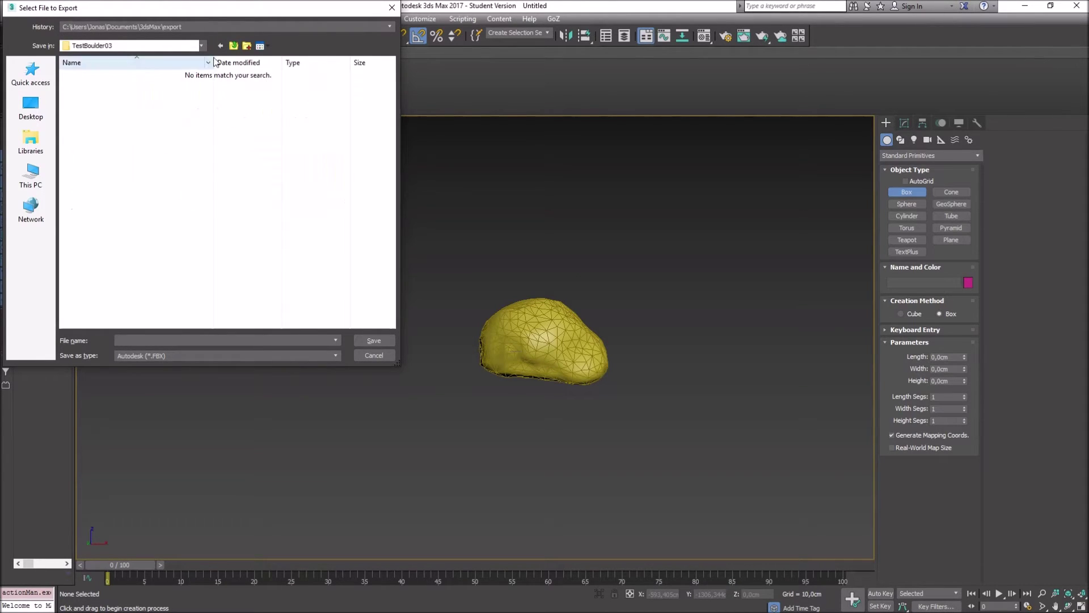
# - Create a folder named Resized inside TestBoulder03
pyautogui.click(247, 45)
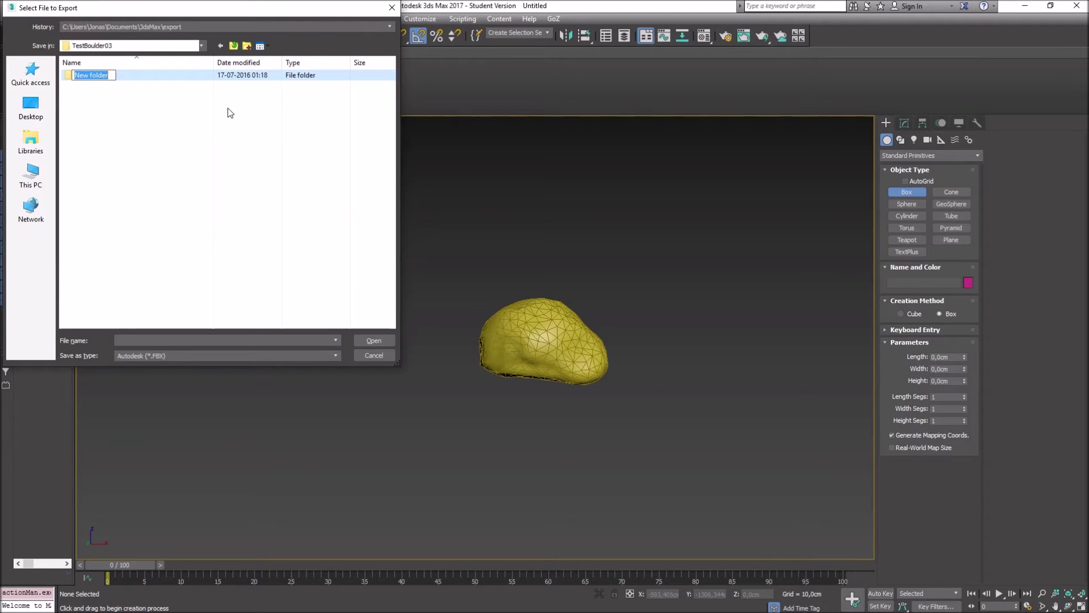
pyautogui.write('Resized')
pyautogui.press('Return')
# - Name the export file LoPoly and set its type to gw::OBJ-Exporter (*.OBJ)
pyautogui.click(169, 338)
pyautogui.write('LoPoly')
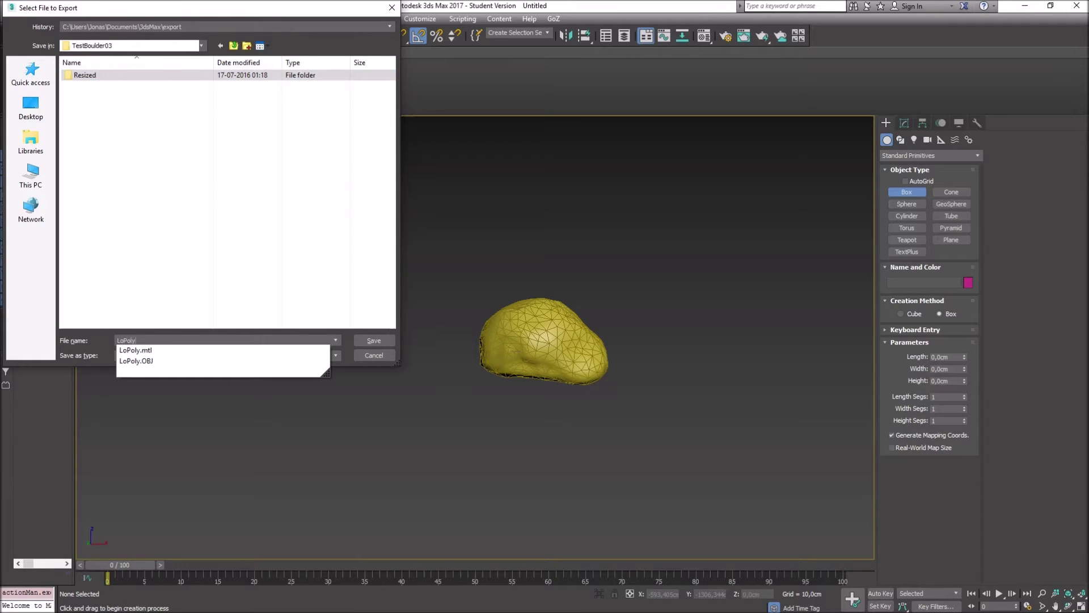
pyautogui.click(127, 260)
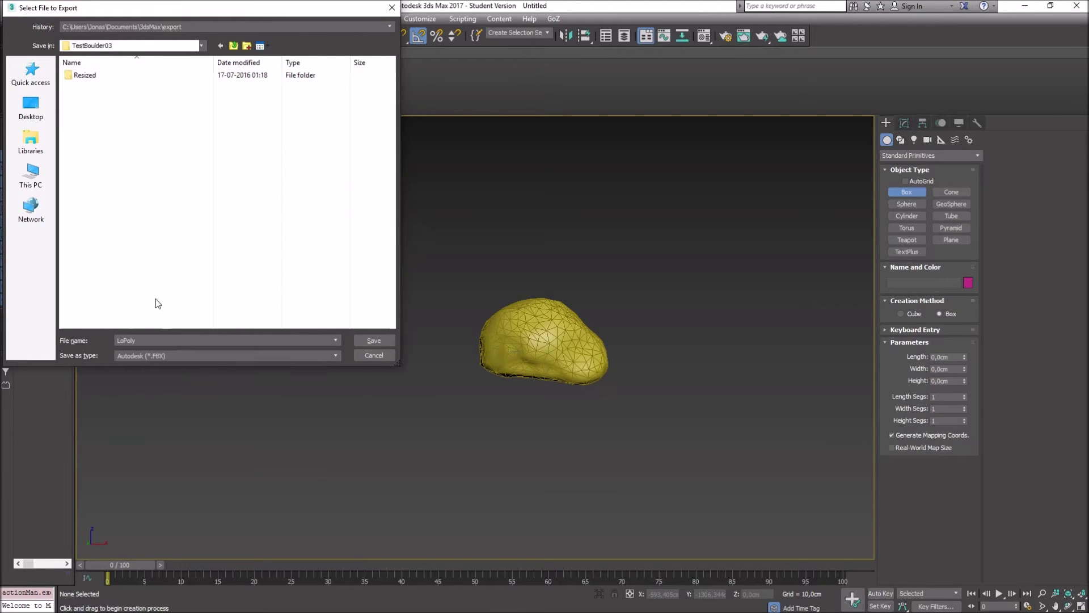
pyautogui.click(172, 356)
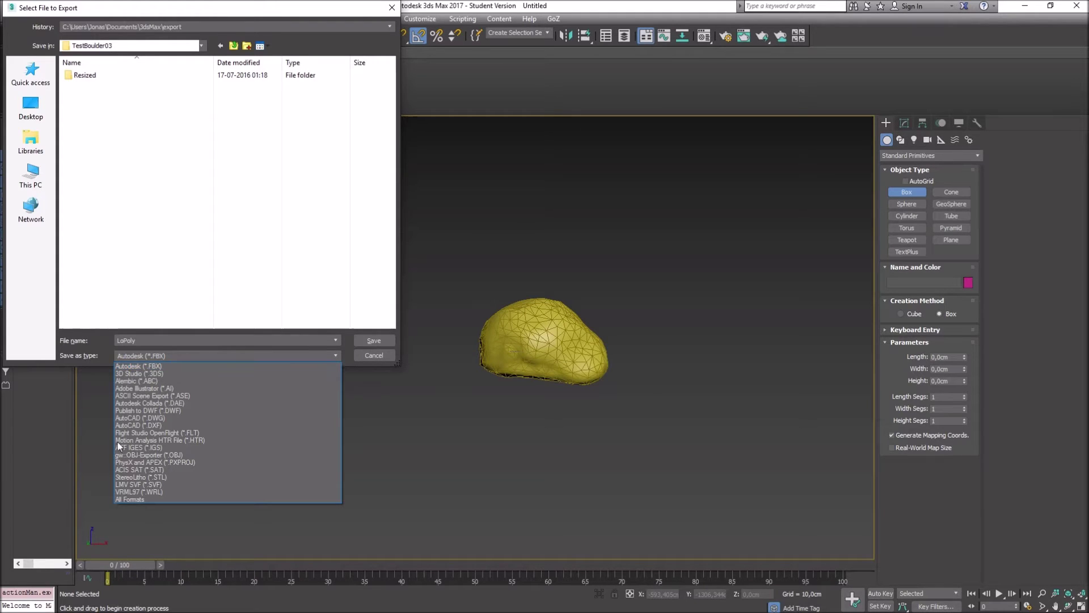
pyautogui.click(141, 455)
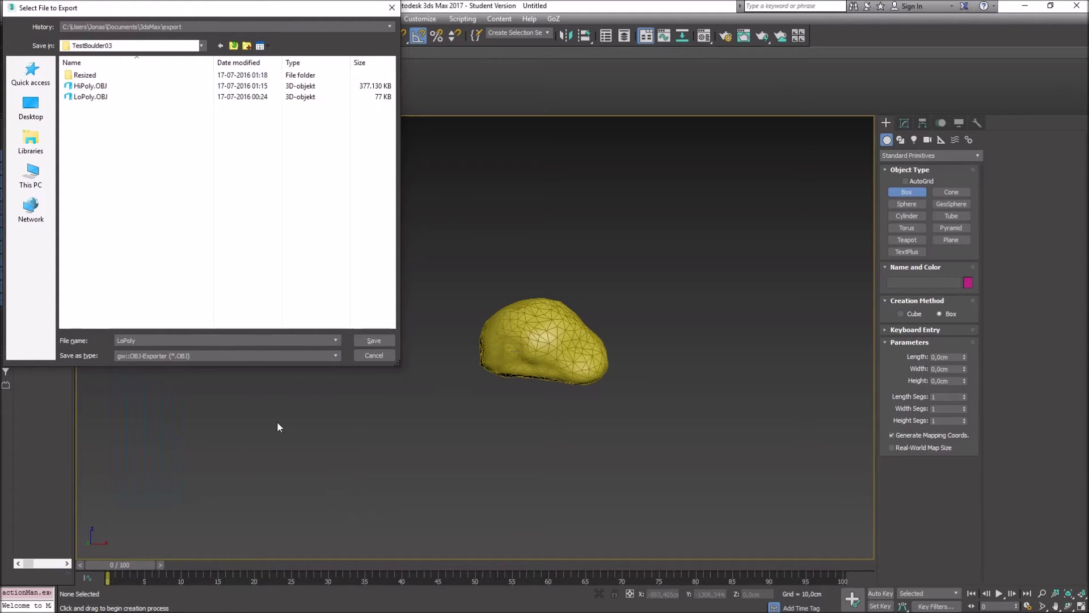
# - Save LoPoly.OBJ in the Resized folder instead of overwriting the original, and export it with the existing OBJ options
pyautogui.click(367, 340)
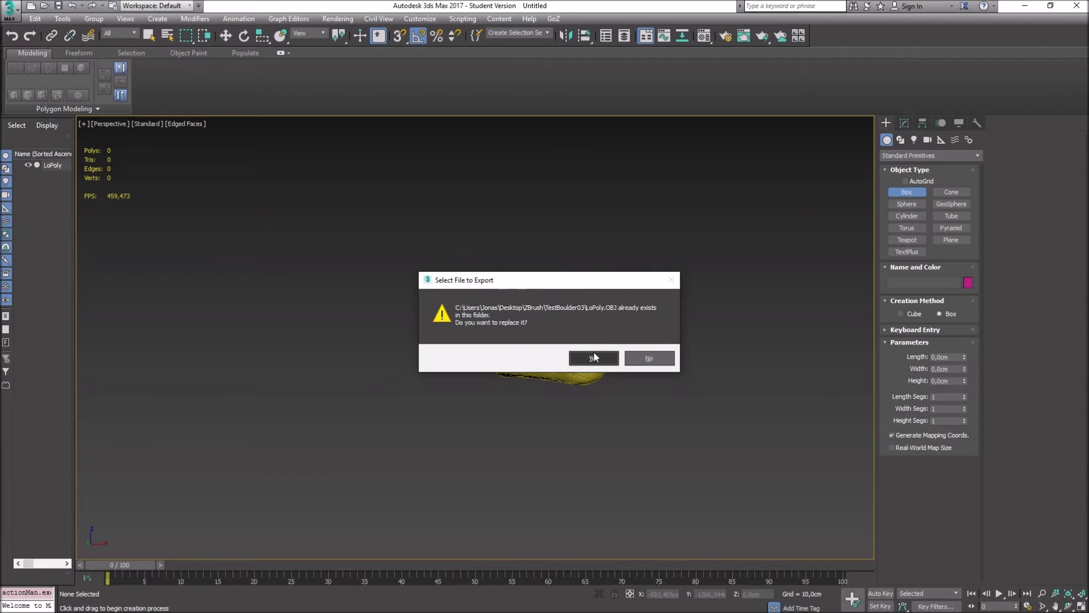
pyautogui.click(649, 357)
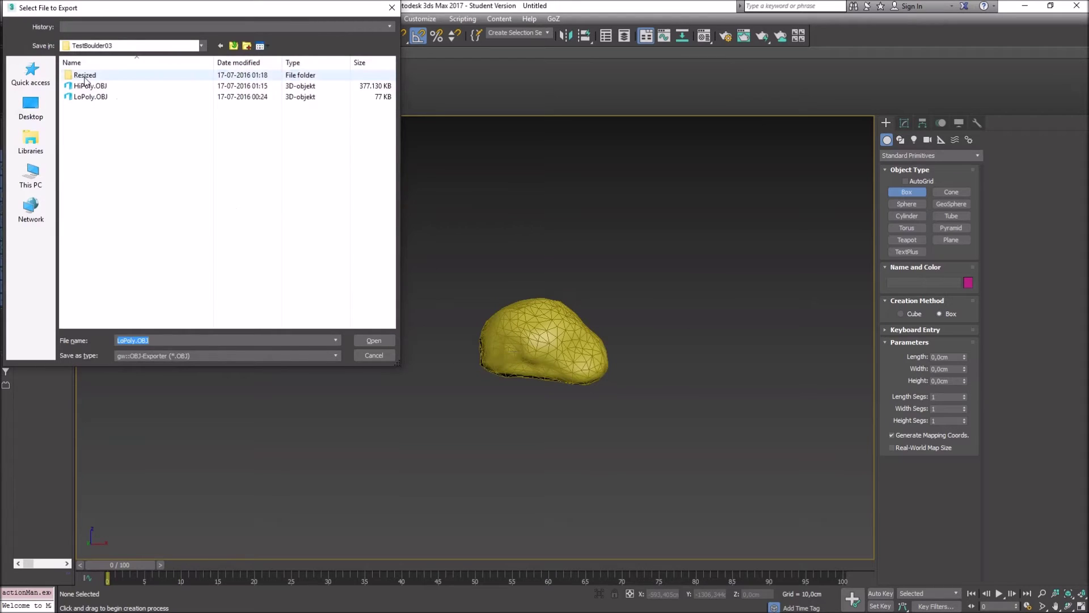
pyautogui.doubleClick(85, 75)
pyautogui.click(359, 340)
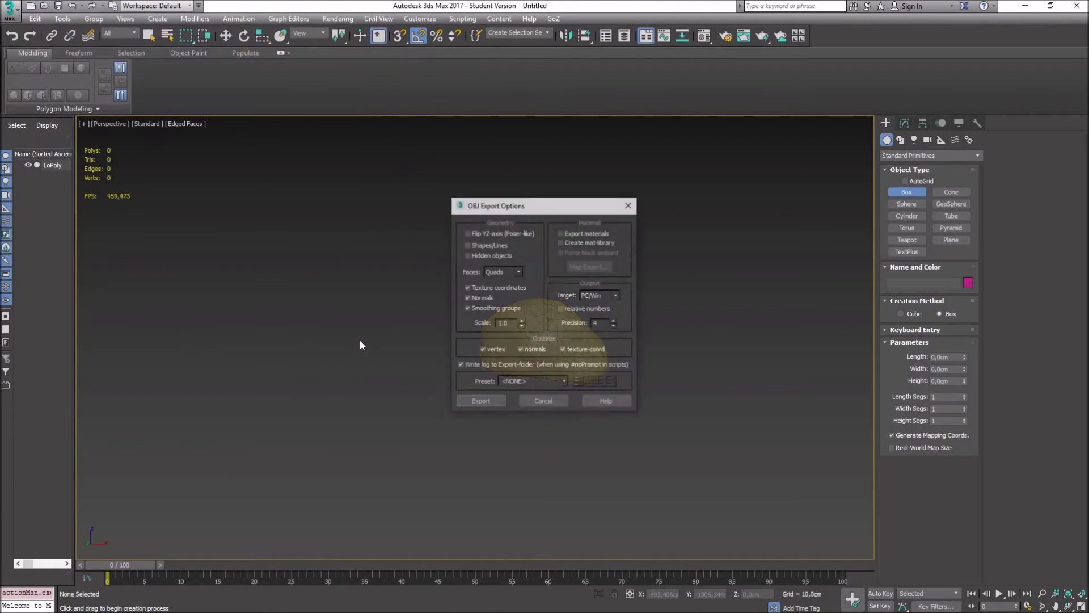
pyautogui.click(479, 403)
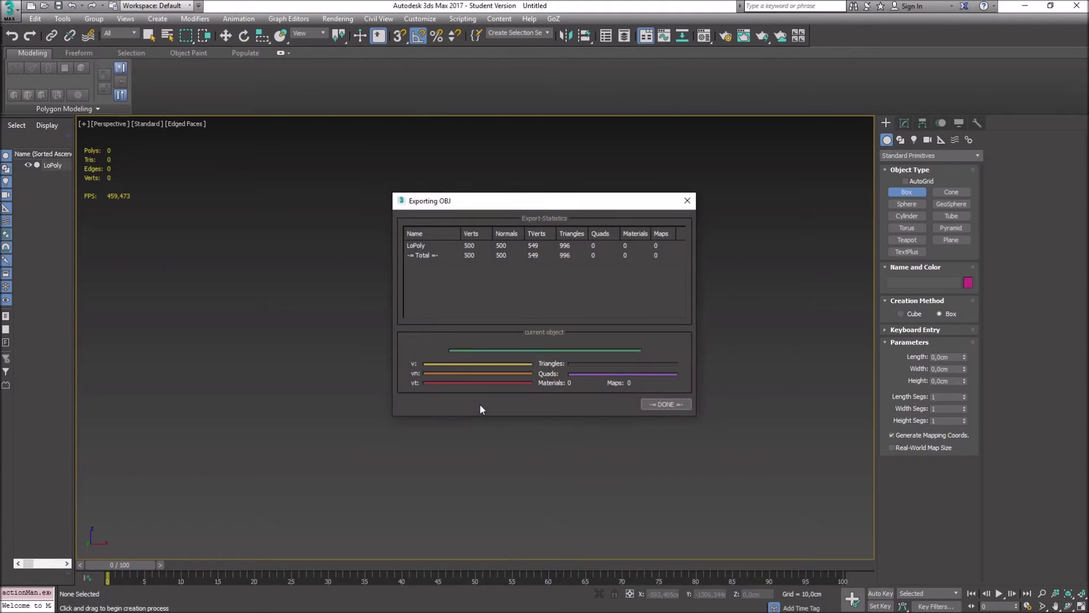
pyautogui.click(672, 400)
# - Delete the LoPoly boulder from the scene
pyautogui.click(9, 9)
pyautogui.click(307, 198)
pyautogui.click(48, 169)
pyautogui.press('Delete')
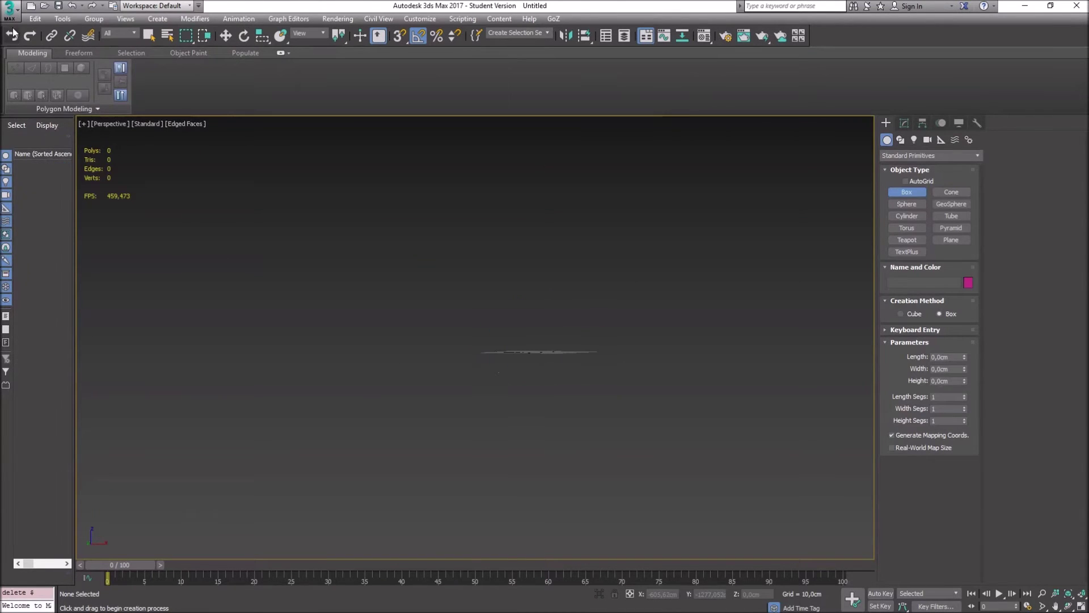
# - Import HiPoly.OBJ from the TestBoulder03 folder with the existing OBJ import options
pyautogui.click(10, 9)
pyautogui.click(45, 166)
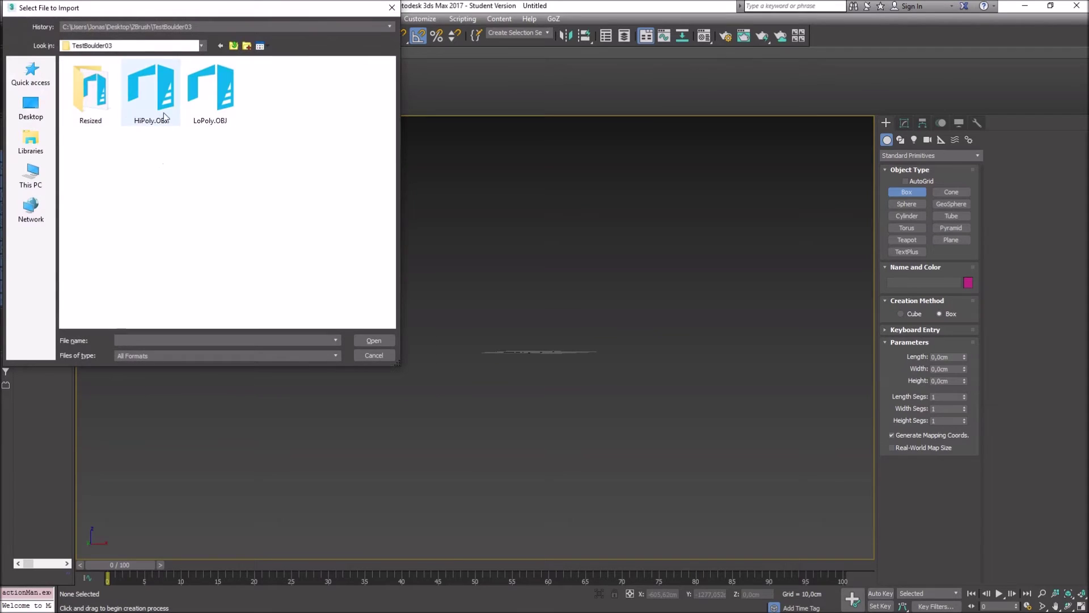
pyautogui.doubleClick(156, 105)
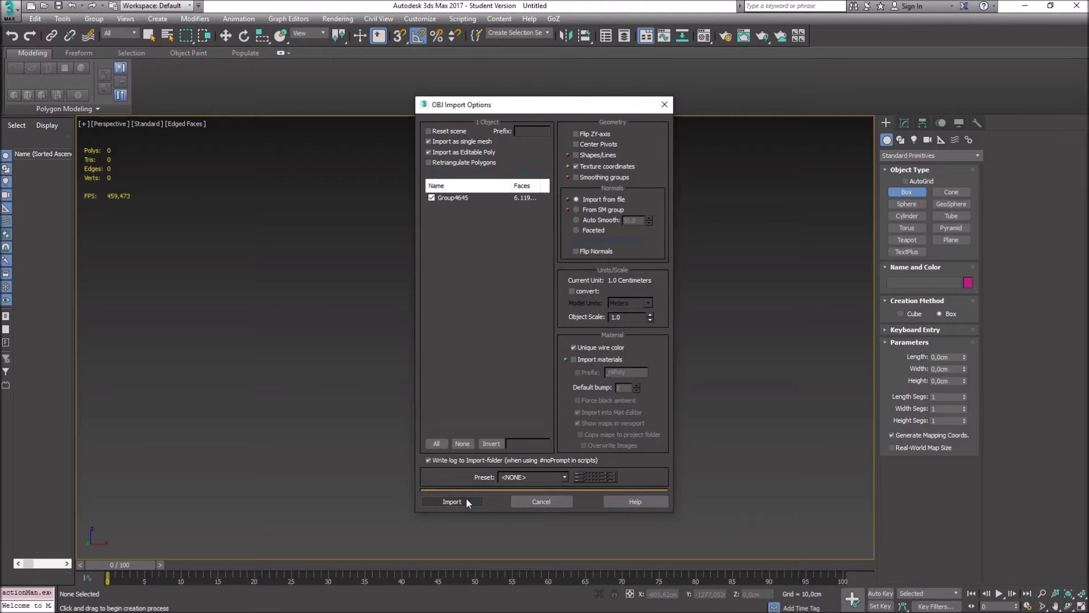
pyautogui.click(465, 498)
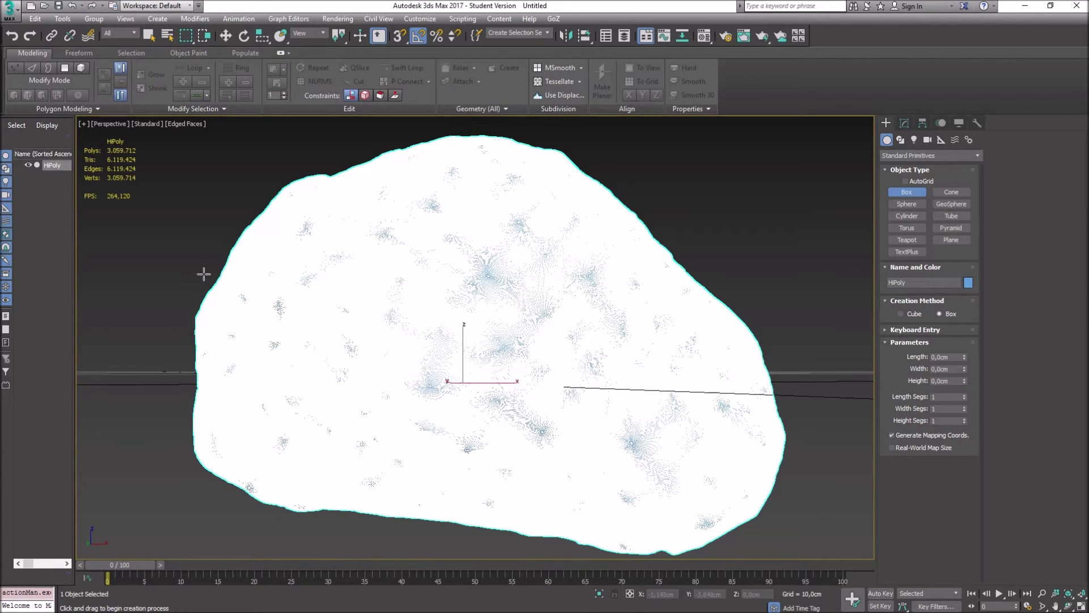
# - Scale the HiPoly boulder uniformly to 10000 percent
pyautogui.press('r')
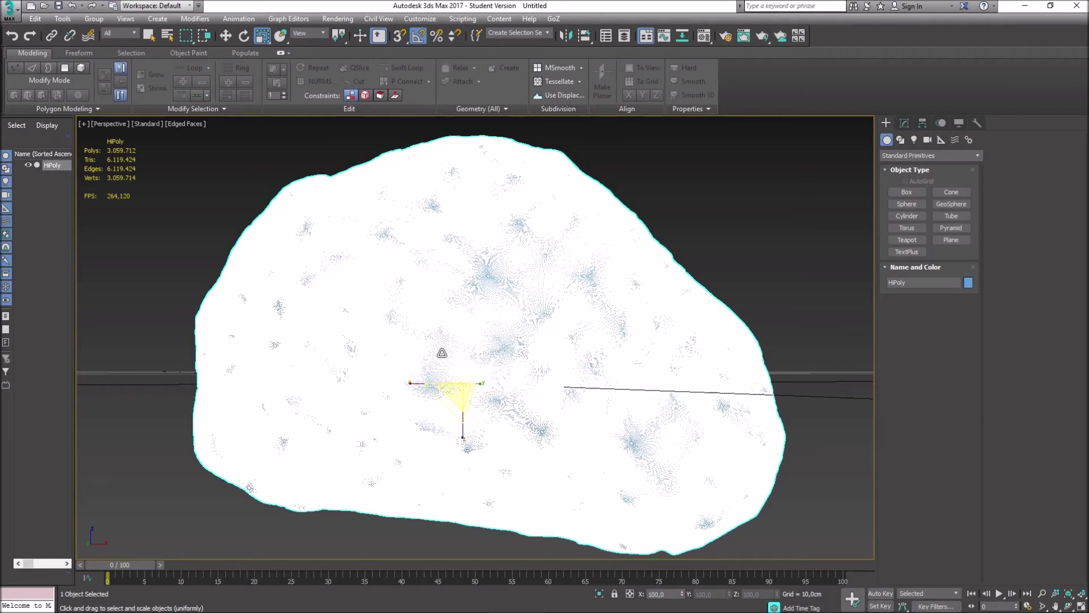
pyautogui.click(672, 593)
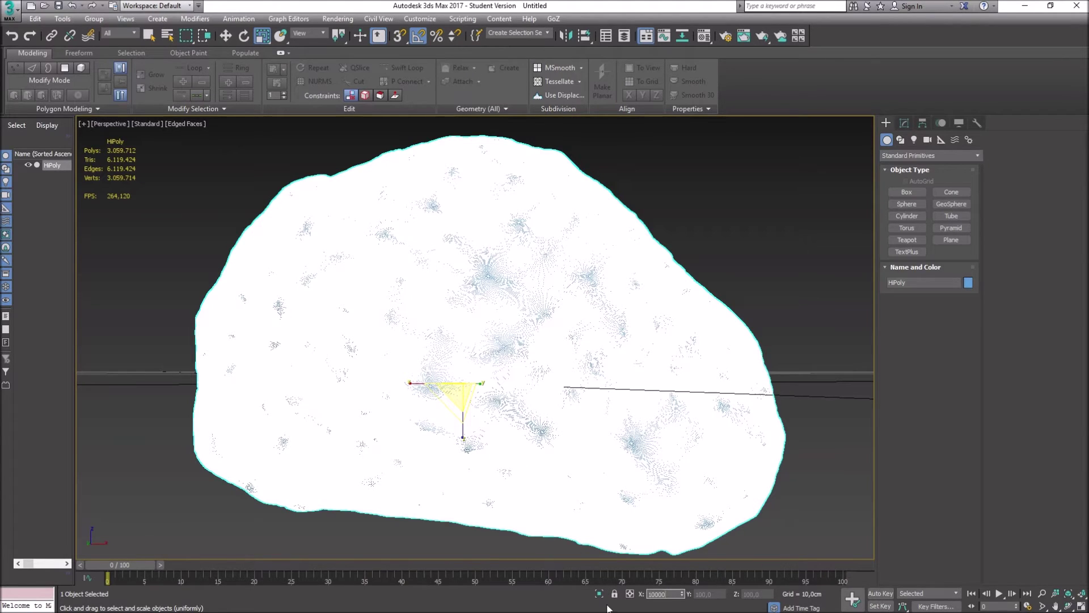
pyautogui.press('Return')
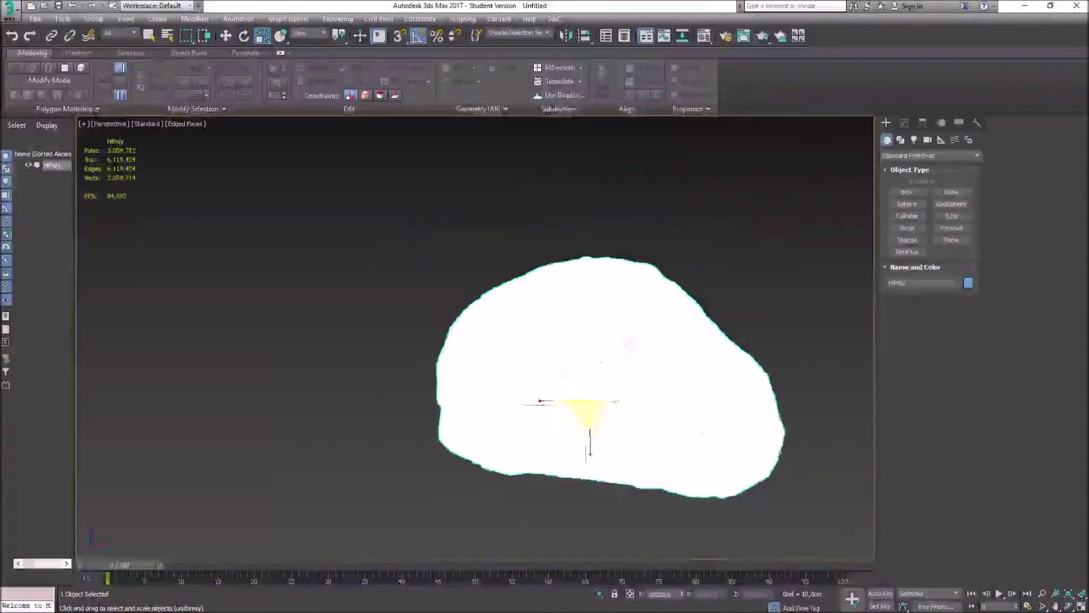
pyautogui.keyDown('alt'); pyautogui.moveTo(590, 513); pyautogui.dragTo(272, 430, button='middle'); pyautogui.keyUp('alt')
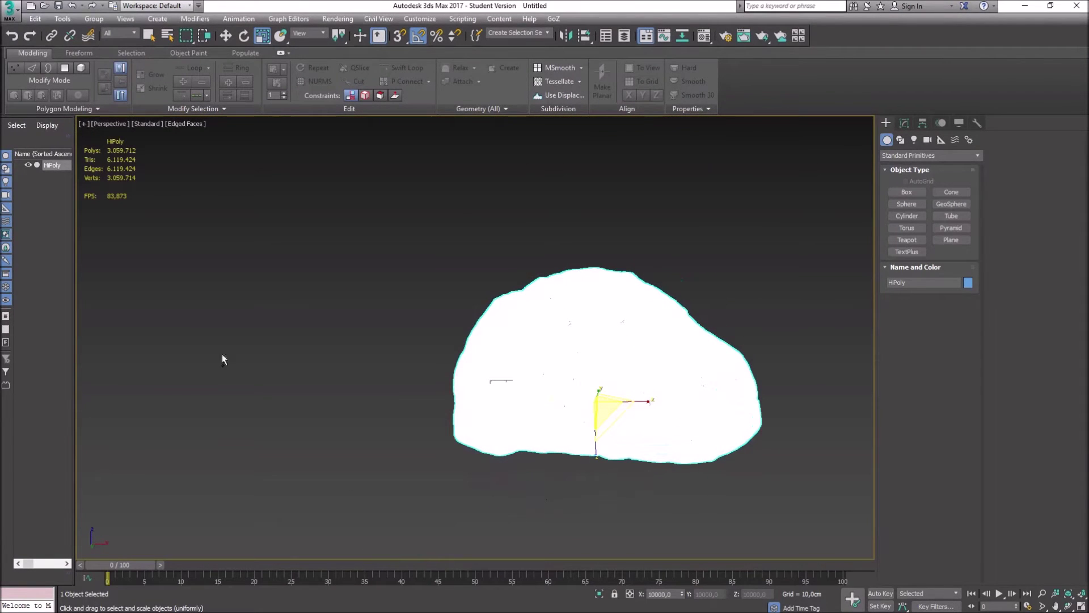
# - Export the scaled boulder as an OBJ named HiPoly into the Resized folder with the existing export options
pyautogui.click(10, 10)
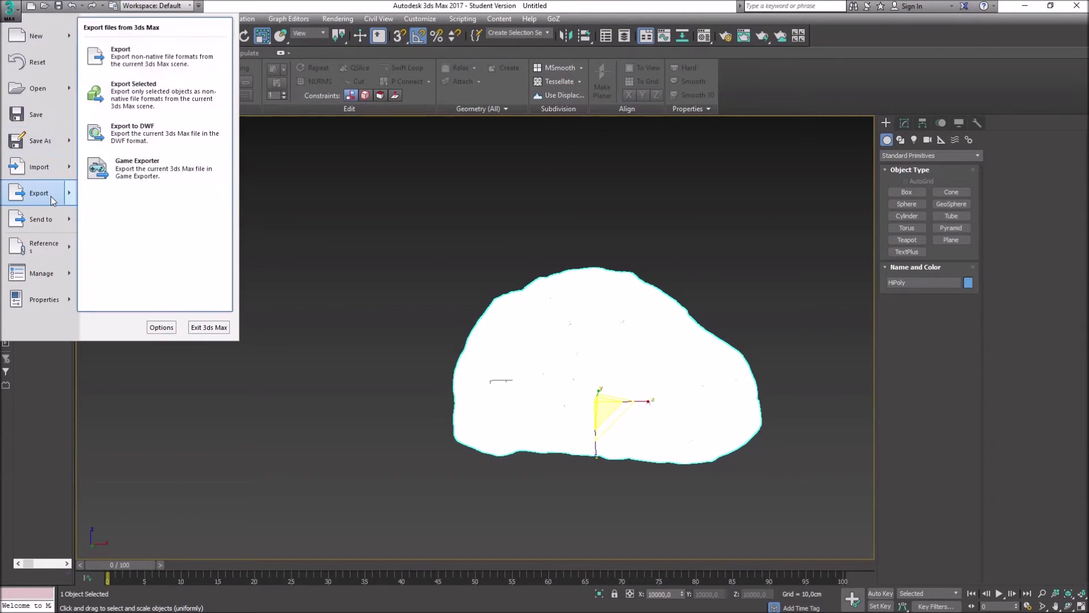
pyautogui.click(40, 192)
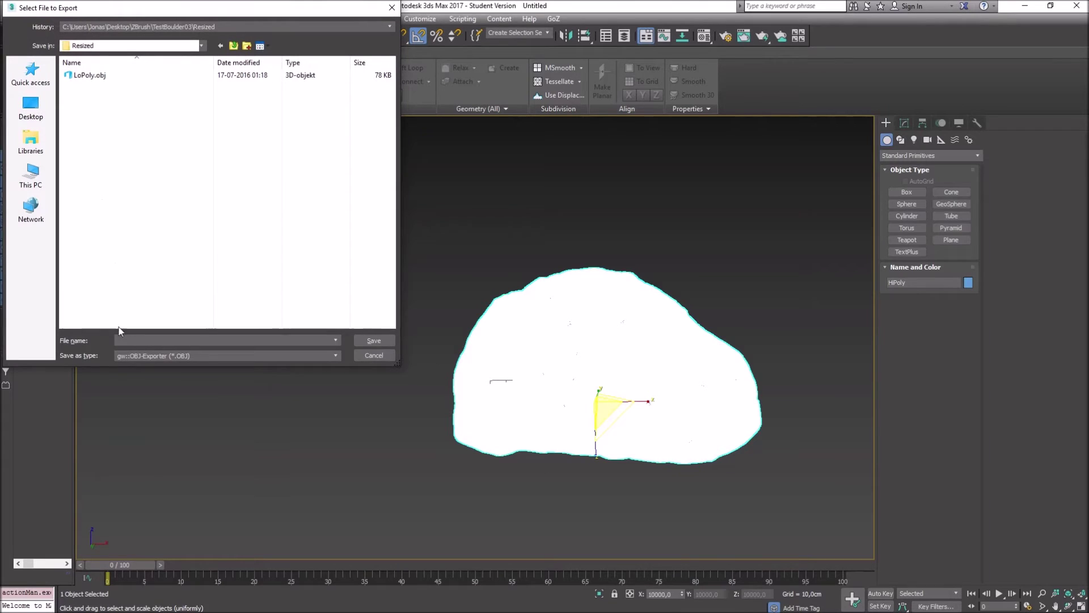
pyautogui.click(128, 337)
pyautogui.write('HiPoly')
pyautogui.press('Return')
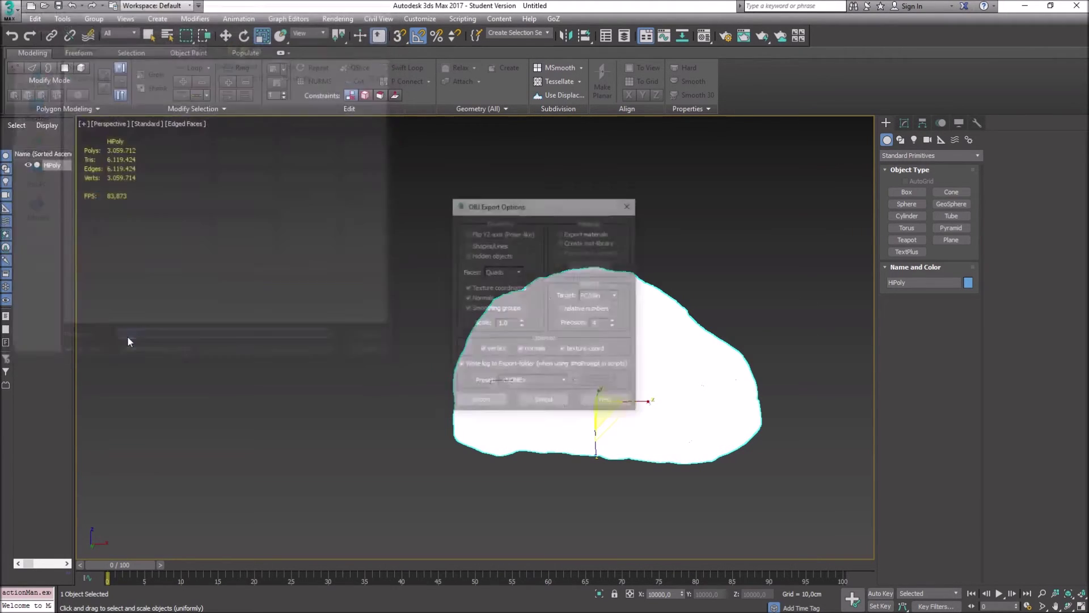
pyautogui.click(481, 401)
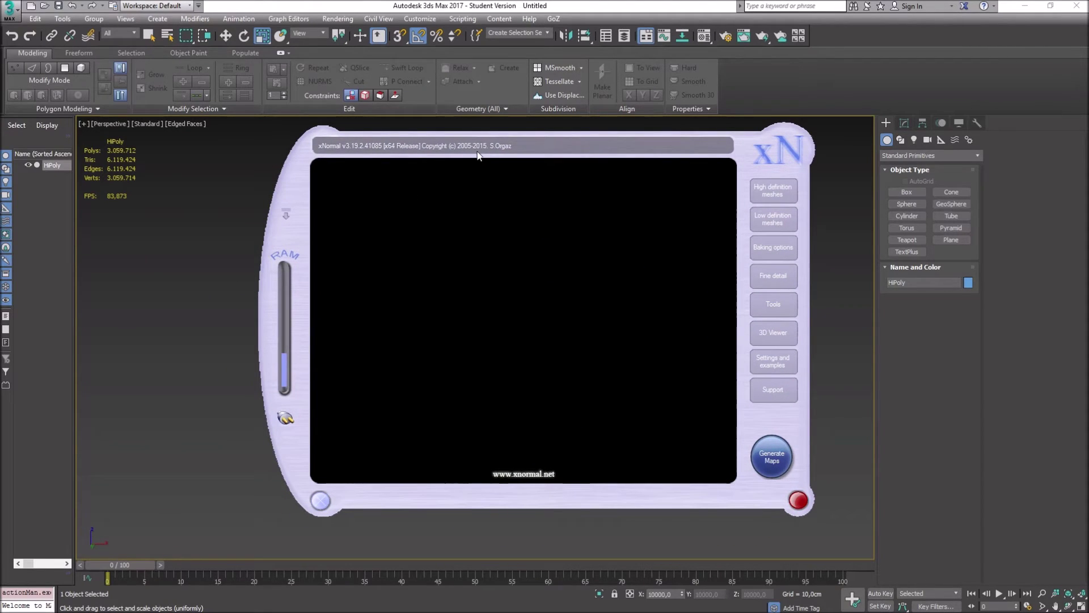
# - Switch to xNormal and remove the old TestBoulder01 LoPoly mesh from the low definition meshes
pyautogui.click(780, 223)
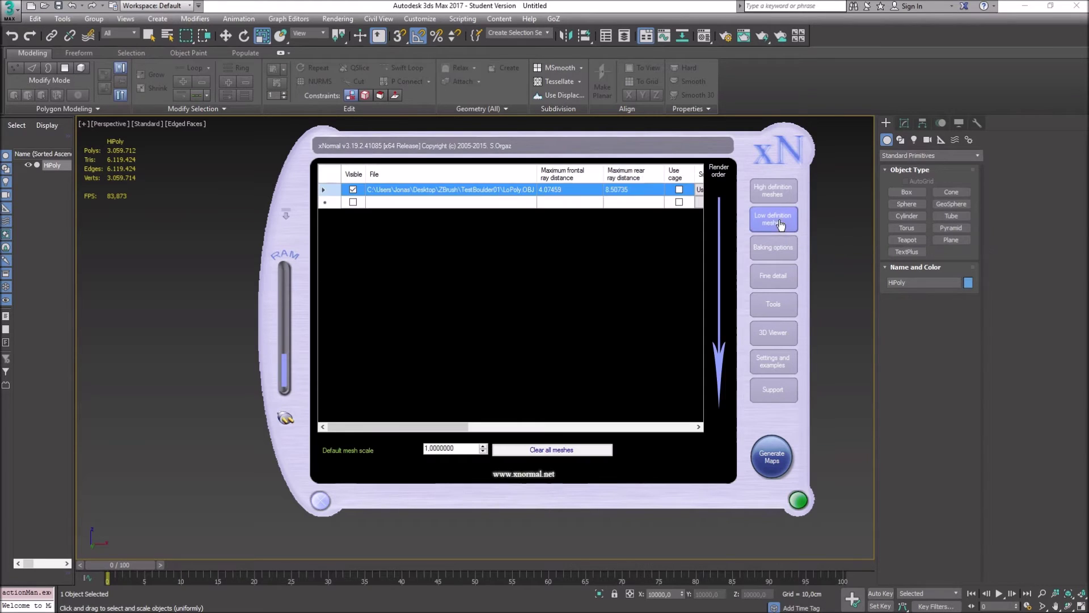
pyautogui.rightClick(418, 191)
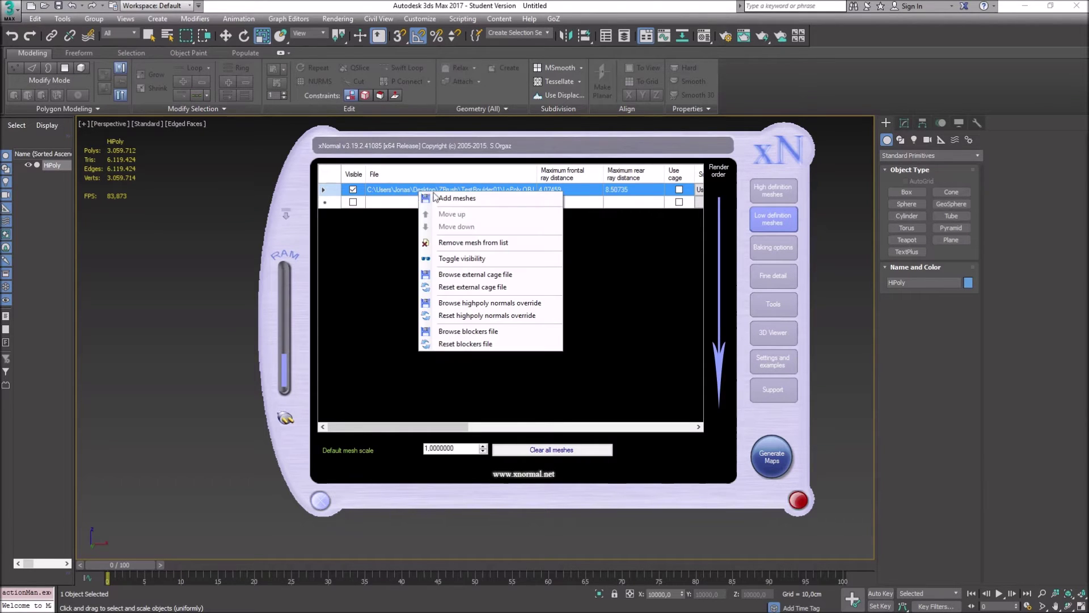
pyautogui.click(462, 242)
# - Add LoPoly.obj from the TestBoulder03 Resized folder to the low definition meshes
pyautogui.rightClick(444, 193)
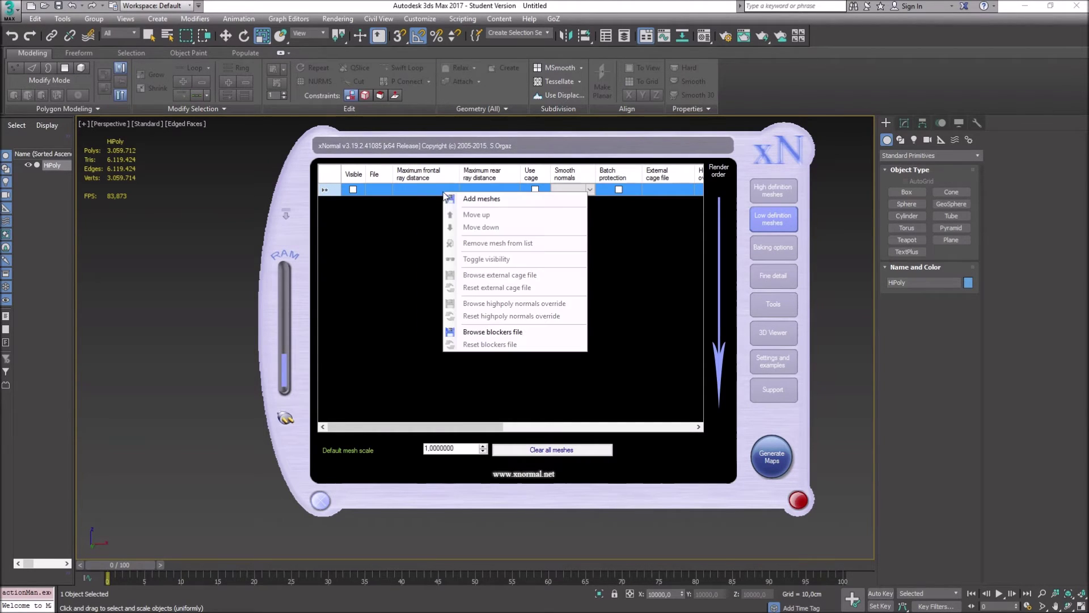
pyautogui.click(482, 201)
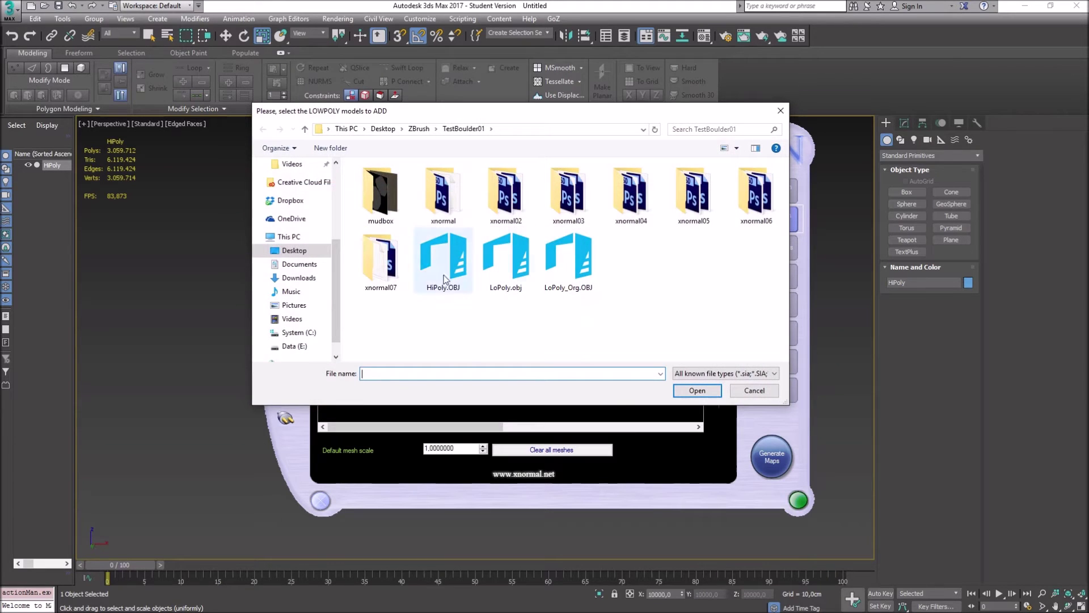
pyautogui.click(416, 129)
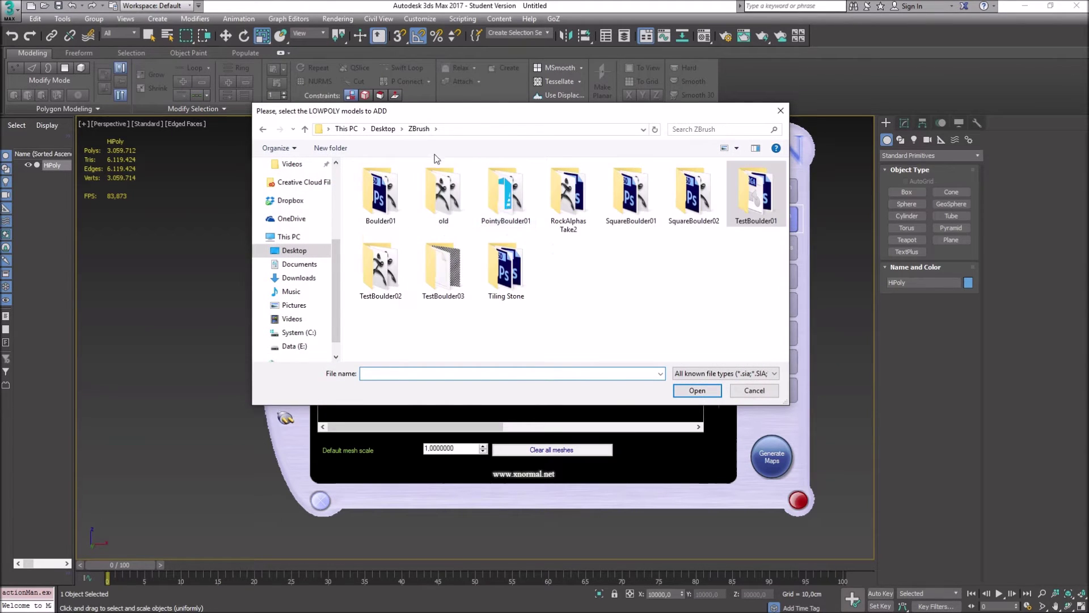
pyautogui.doubleClick(443, 266)
pyautogui.doubleClick(370, 194)
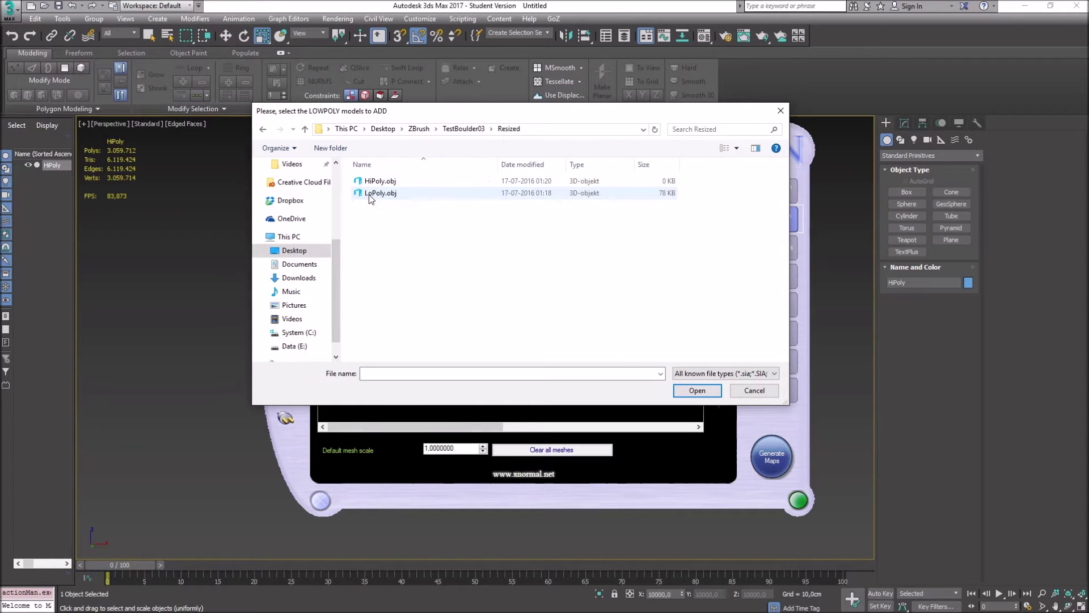
pyautogui.doubleClick(376, 194)
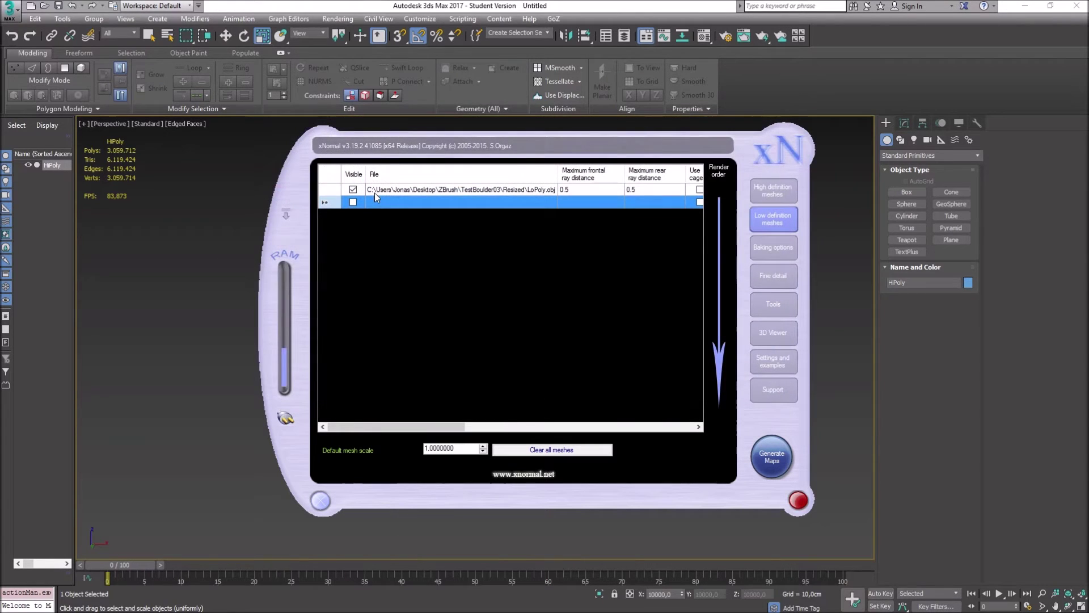
pyautogui.moveTo(547, 148); pyautogui.dragTo(527, 137)
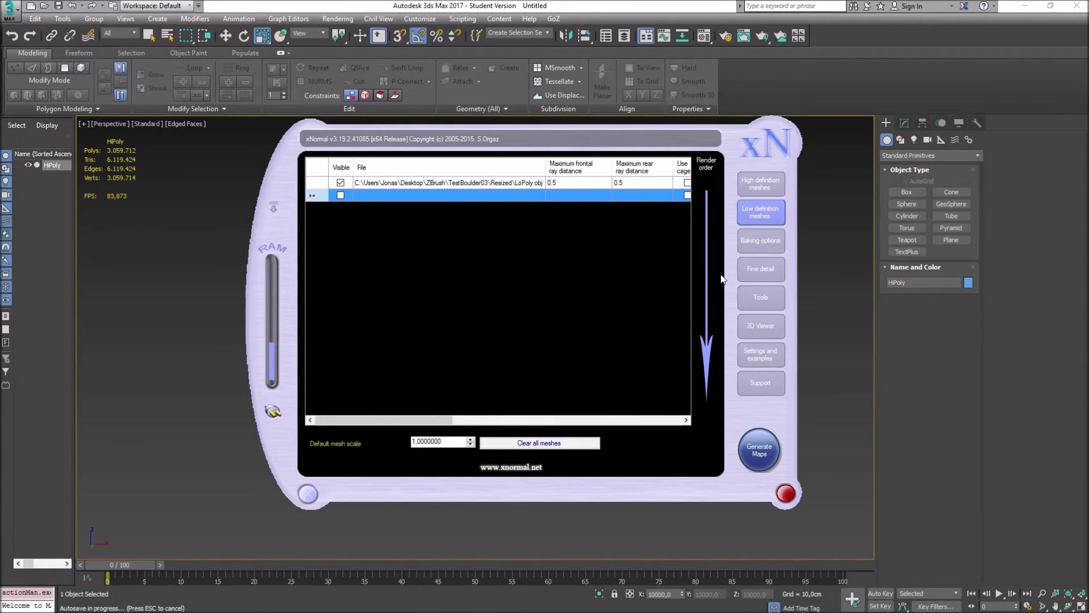
# - Check the normal map's baking settings in xNormal and close the finished HiPoly OBJ export in 3ds Max
pyautogui.click(768, 244)
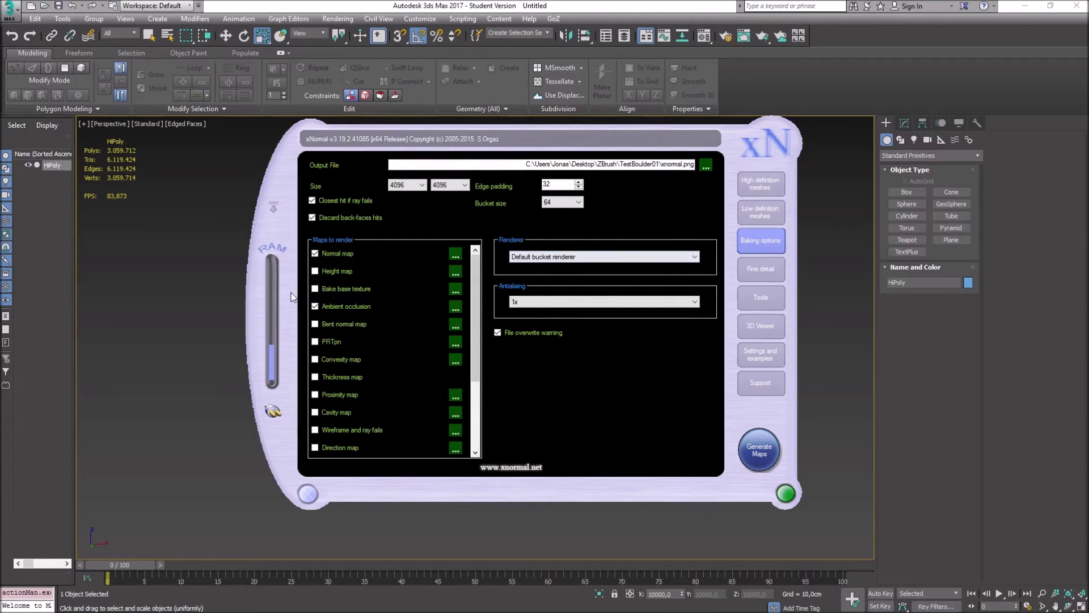
pyautogui.click(315, 254)
pyautogui.click(454, 254)
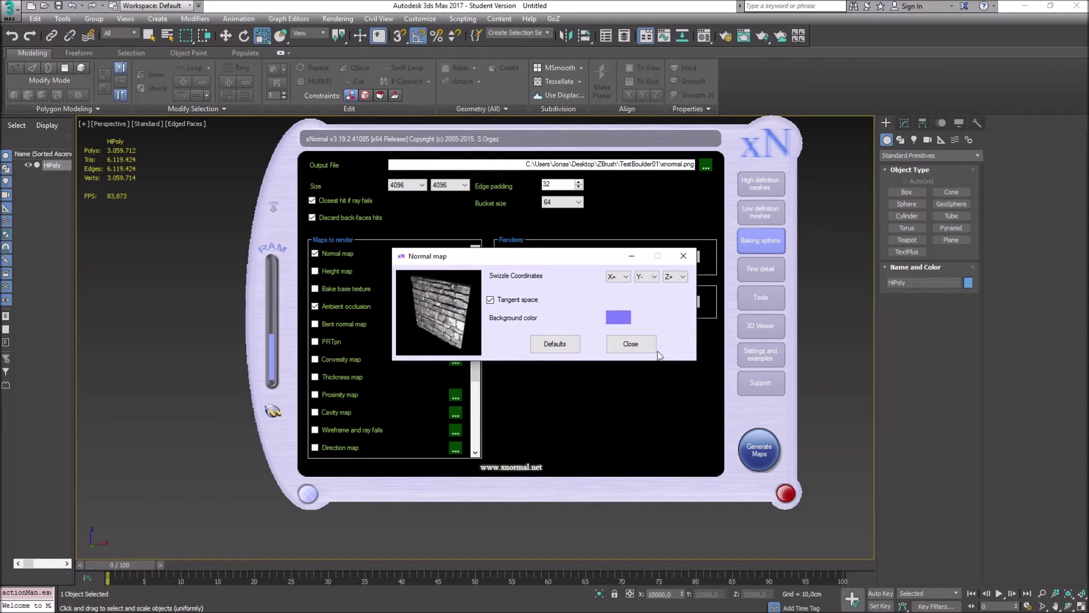
pyautogui.click(630, 343)
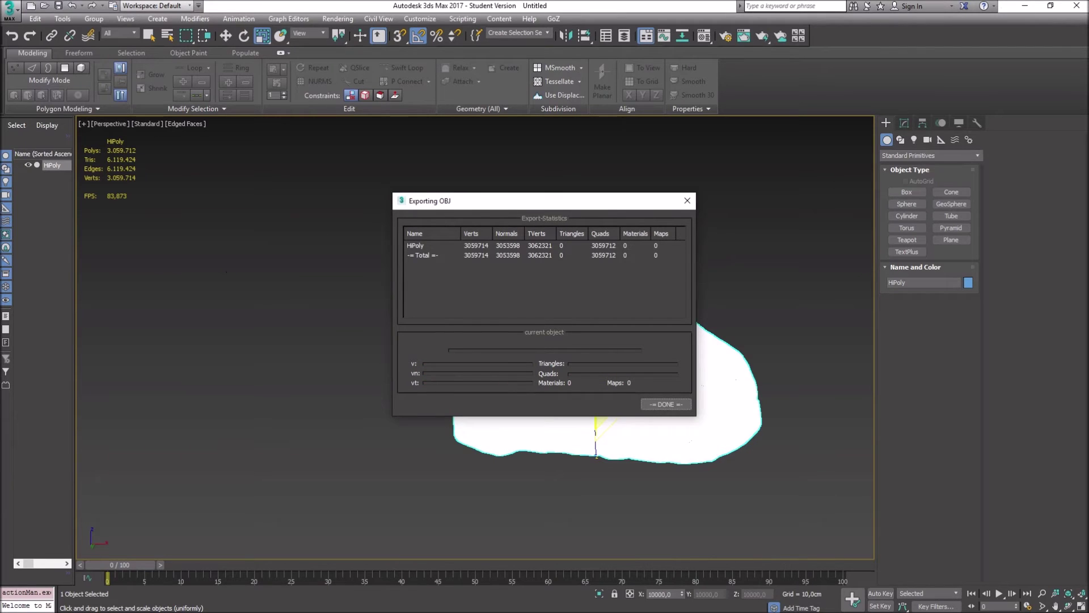
pyautogui.click(678, 405)
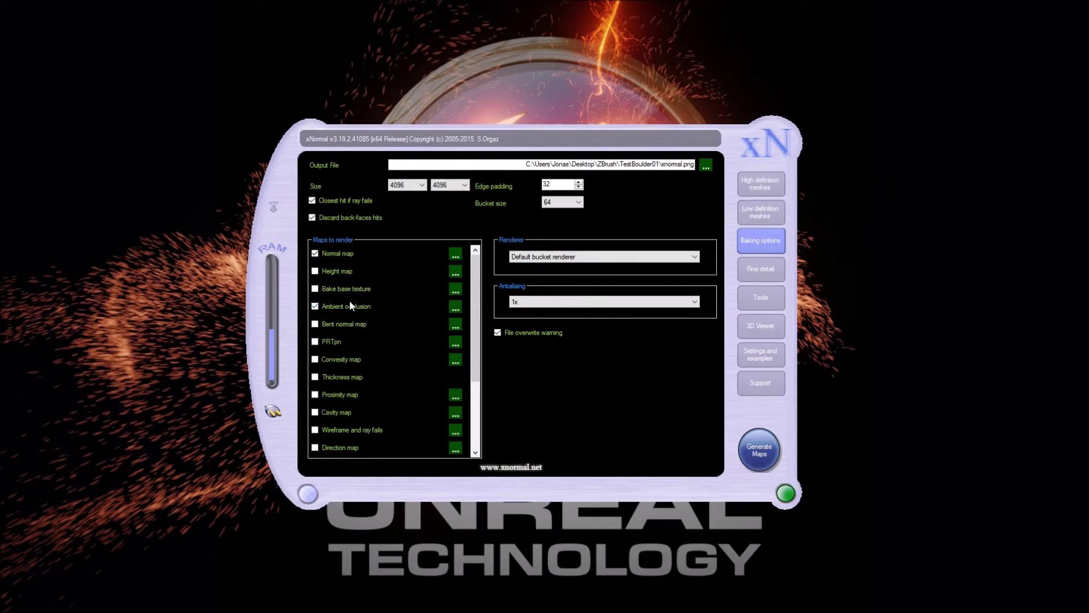
# - Check the ambient occlusion map's settings in xNormal and set the edge padding to 16
pyautogui.click(455, 307)
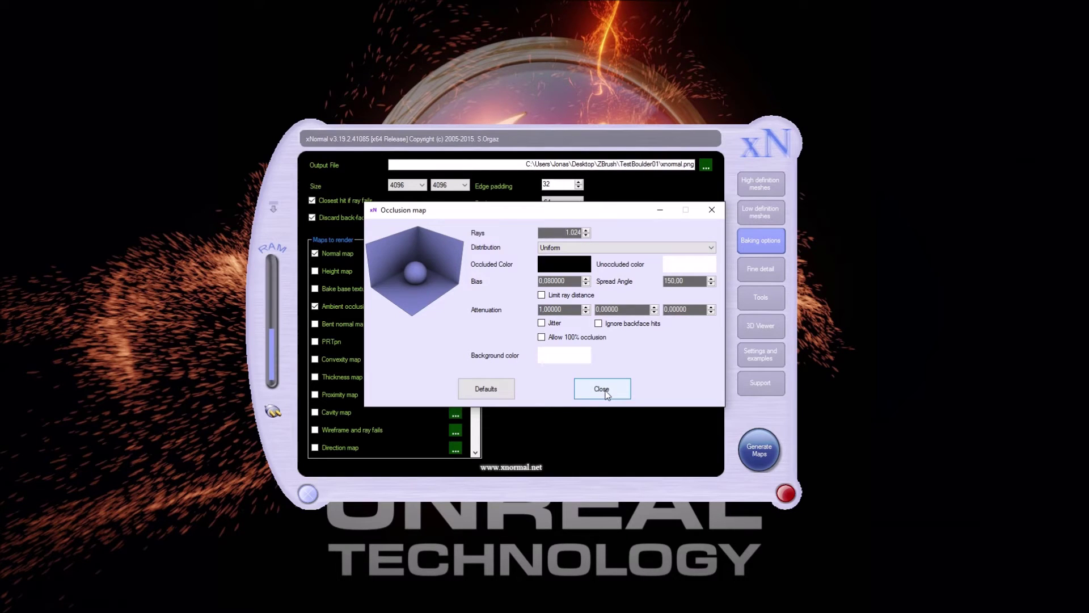
pyautogui.click(604, 392)
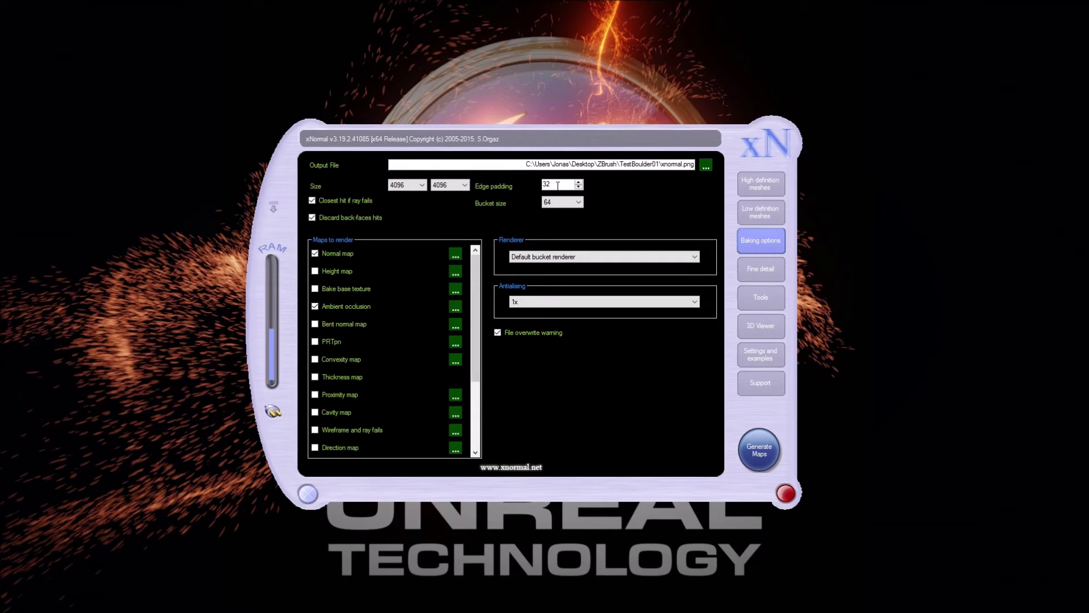
pyautogui.doubleClick(558, 185)
pyautogui.write('16')
# - Run the Ray distance calculator on the LoPoly.obj mesh
pyautogui.click(760, 297)
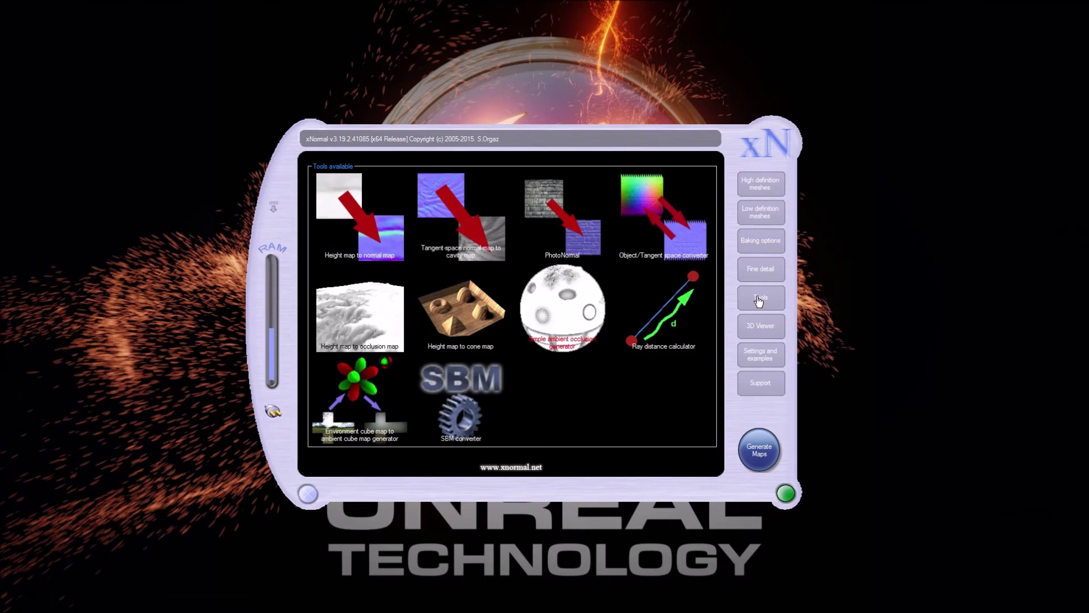
pyautogui.click(663, 310)
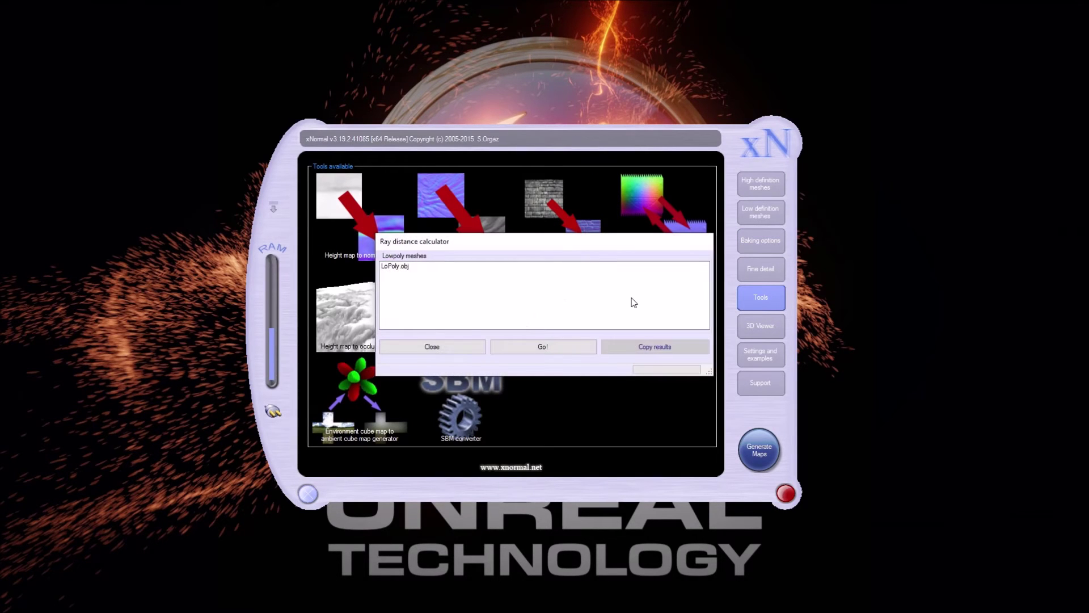
pyautogui.click(543, 346)
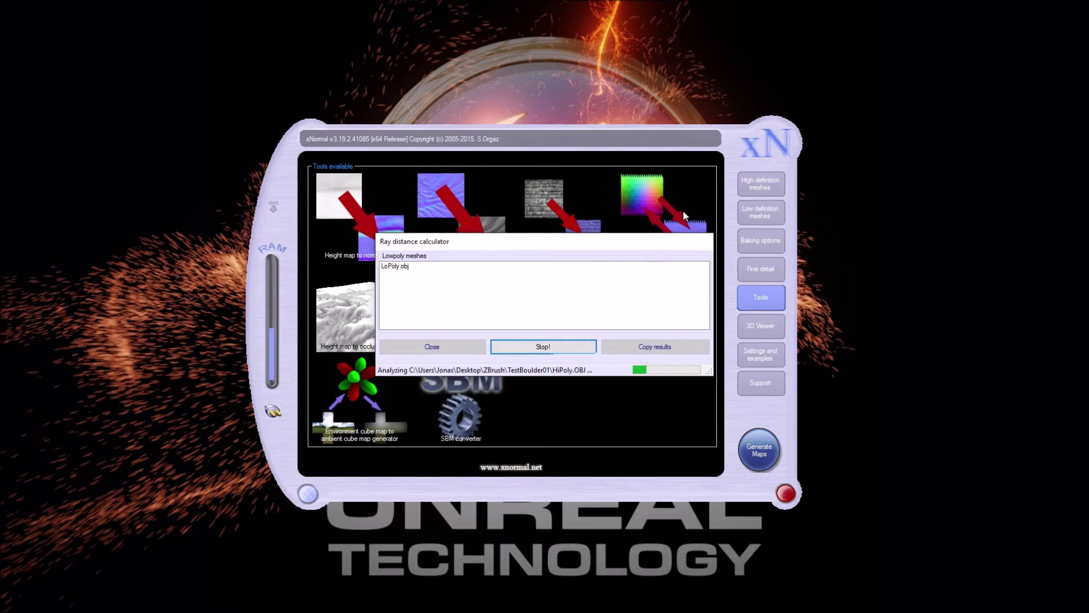